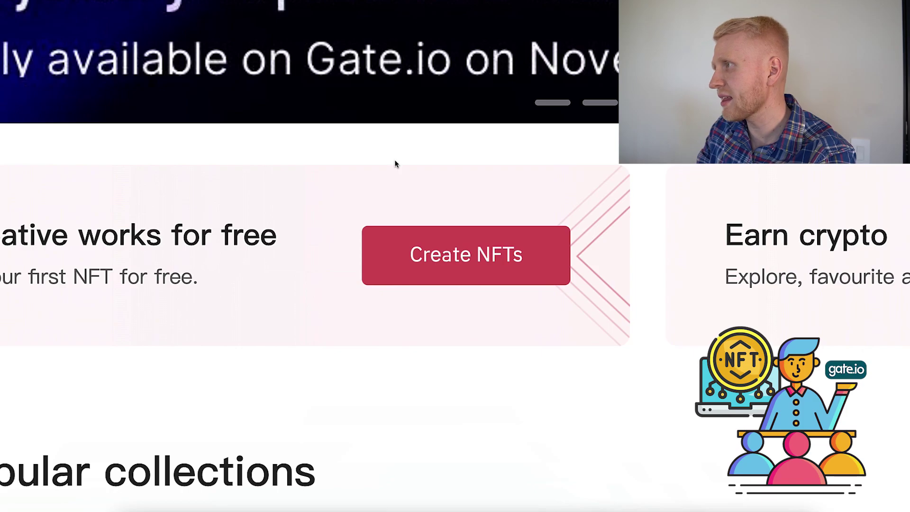
Scroll the NFT Box page and highlight the Earn crypto promo and the video description's bonus line.
scroll(396, 164, down, 3)
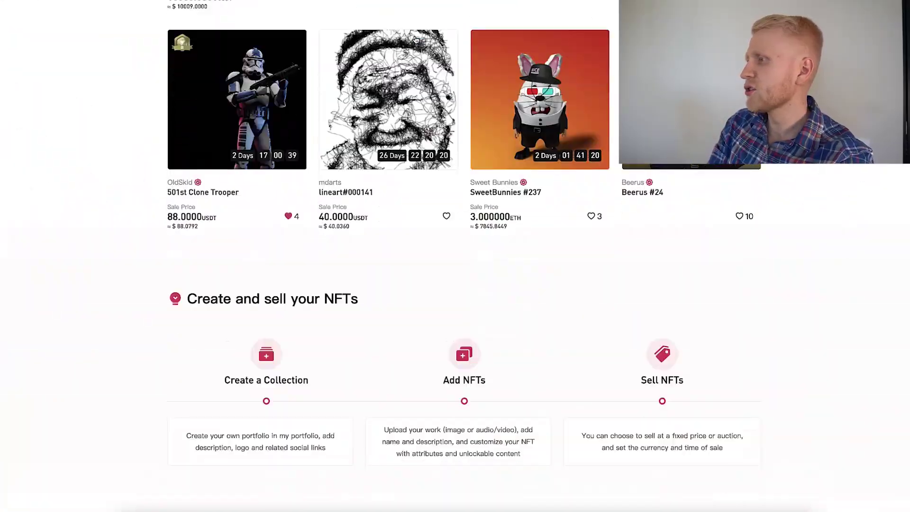
scroll(415, 39, down, 5)
scroll(415, 39, down, 3)
scroll(414, 39, up, 20)
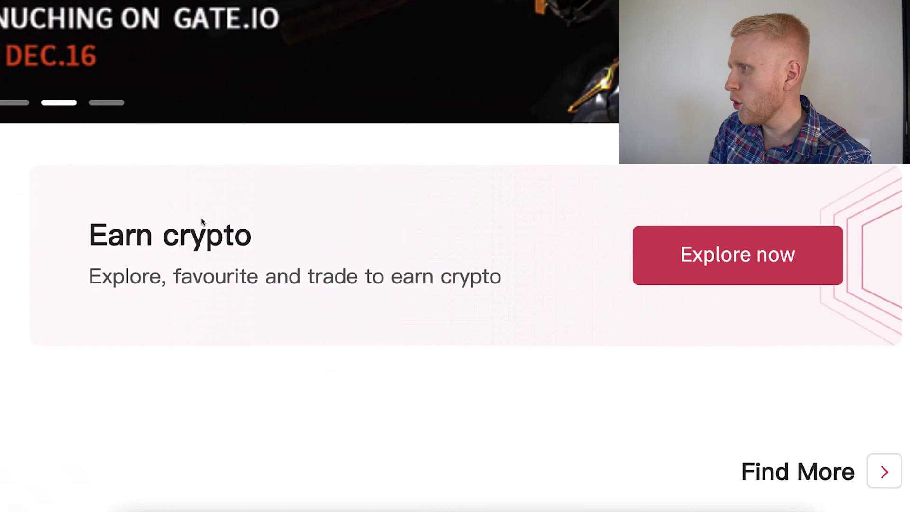
drag(24, 231, 493, 278)
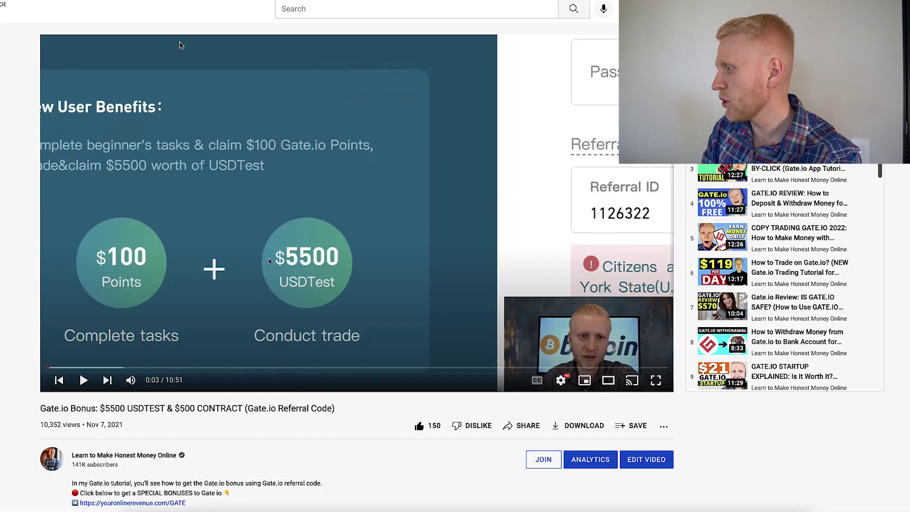
scroll(104, 313, down, 4)
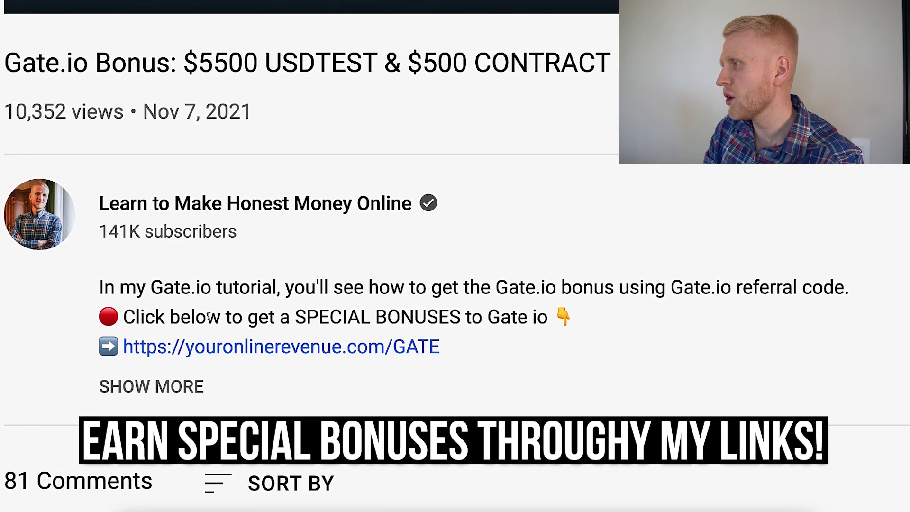
drag(456, 346, 101, 315)
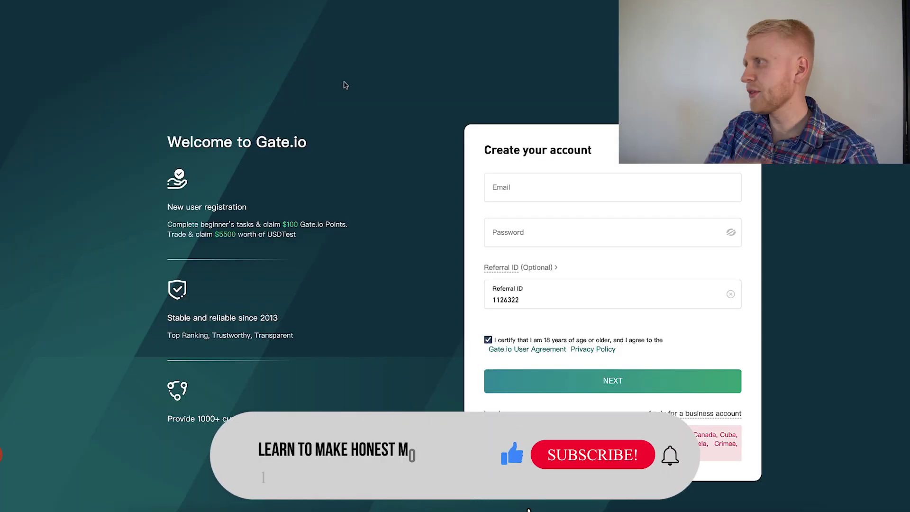
Highlight the sign-up page's welcome bonuses: $100 claim, $5500 USDTest, and 'Stable and reliable since 2013'.
drag(133, 116, 370, 208)
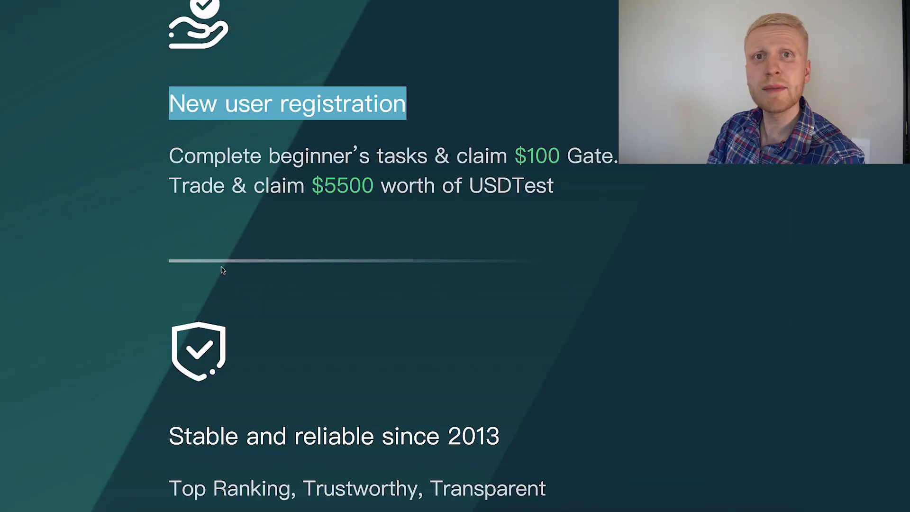
drag(456, 156, 564, 156)
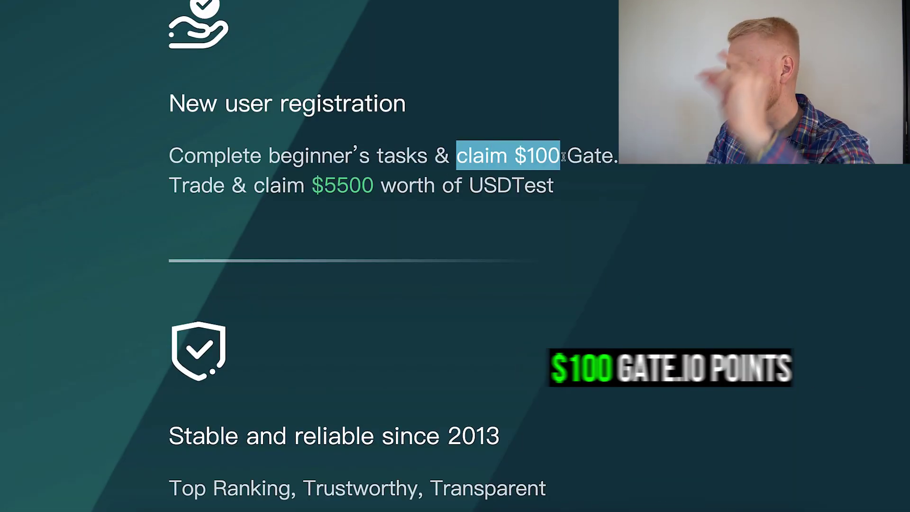
double_click(222, 183)
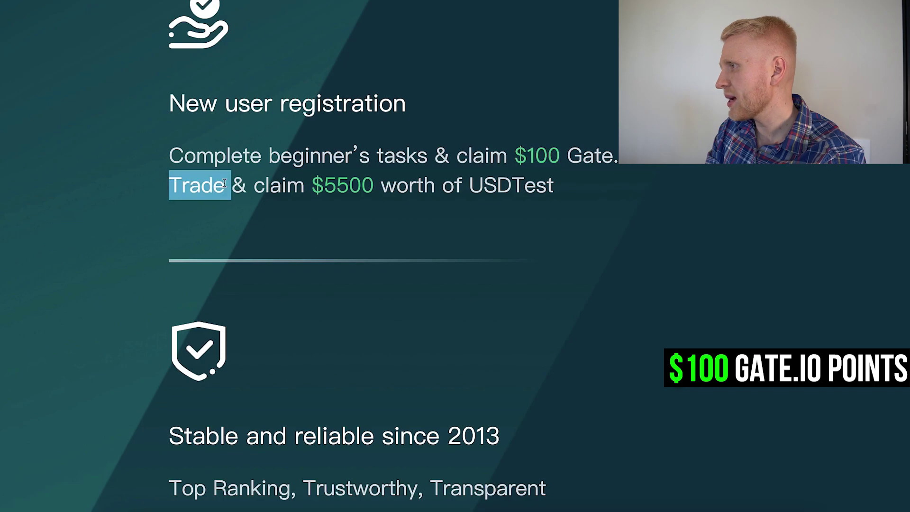
drag(312, 185, 525, 184)
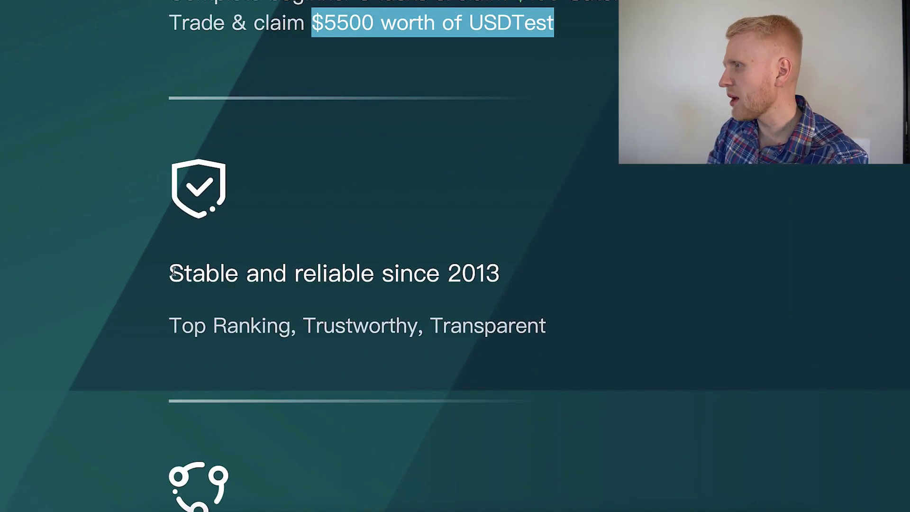
drag(173, 271, 557, 294)
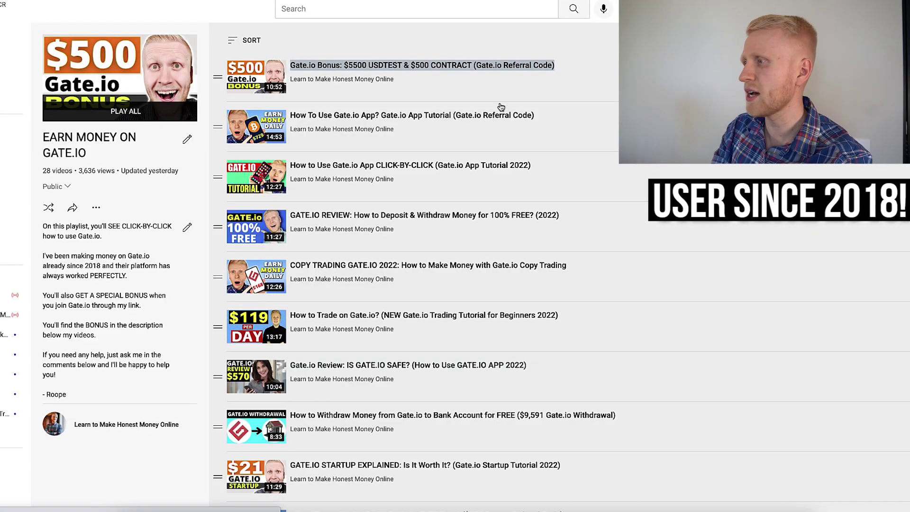
Scroll down through the sign-up form to the NEXT button.
scroll(151, 242, down, 6)
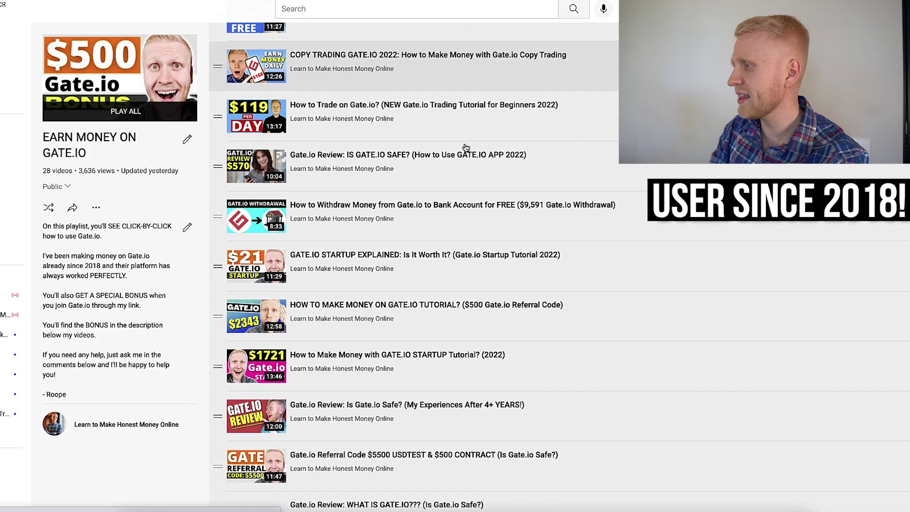
scroll(152, 242, down, 10)
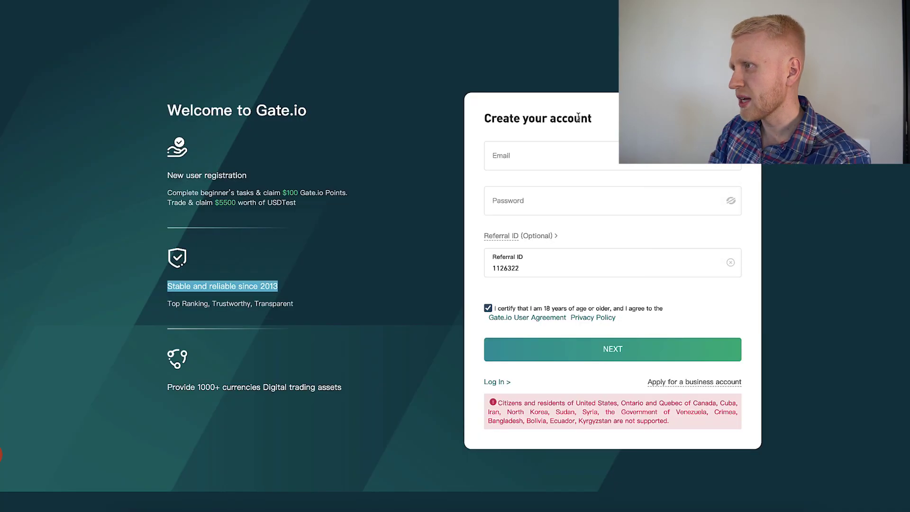
scroll(443, 155, down, 3)
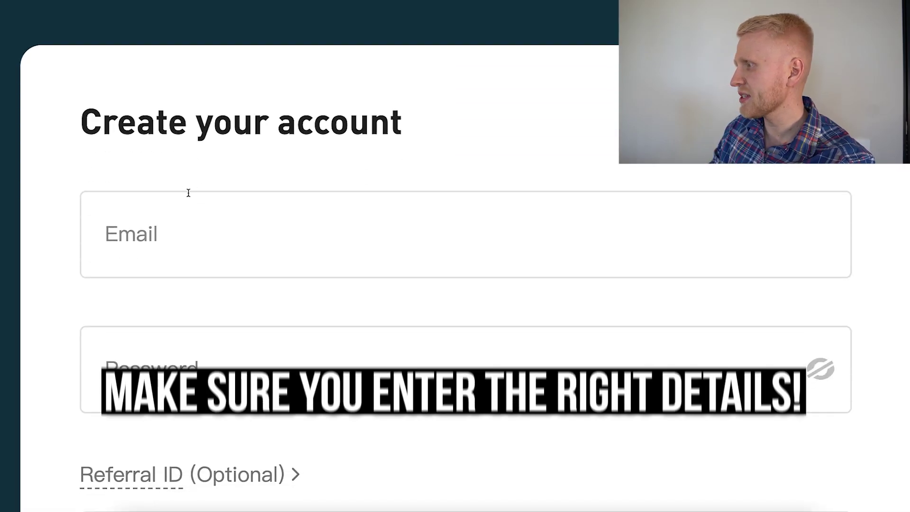
scroll(319, 365, down, 8)
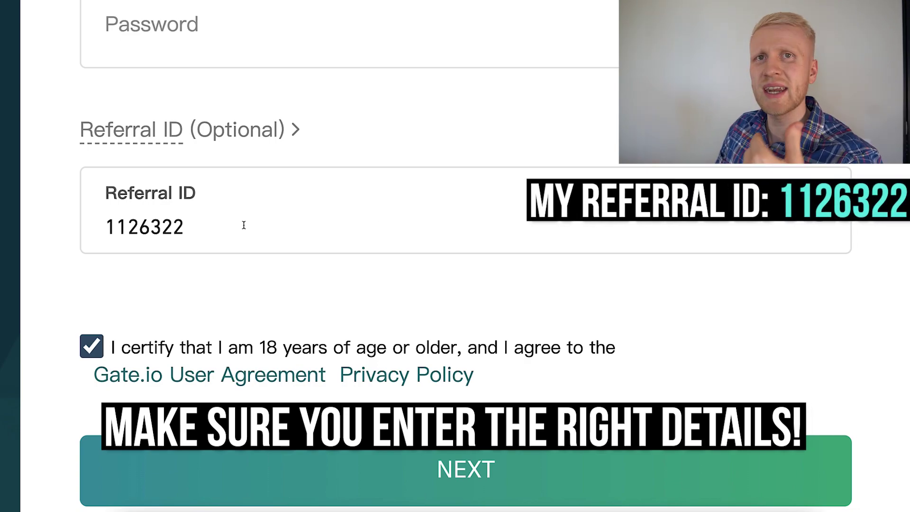
scroll(244, 225, down, 6)
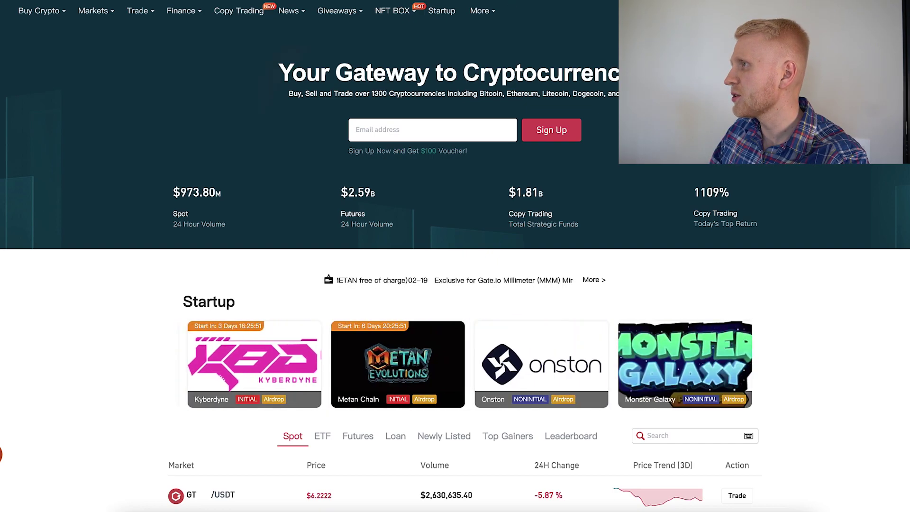
Open the NFT marketplace from the NFT BOX menu in the top bar.
mouse_move(396, 11)
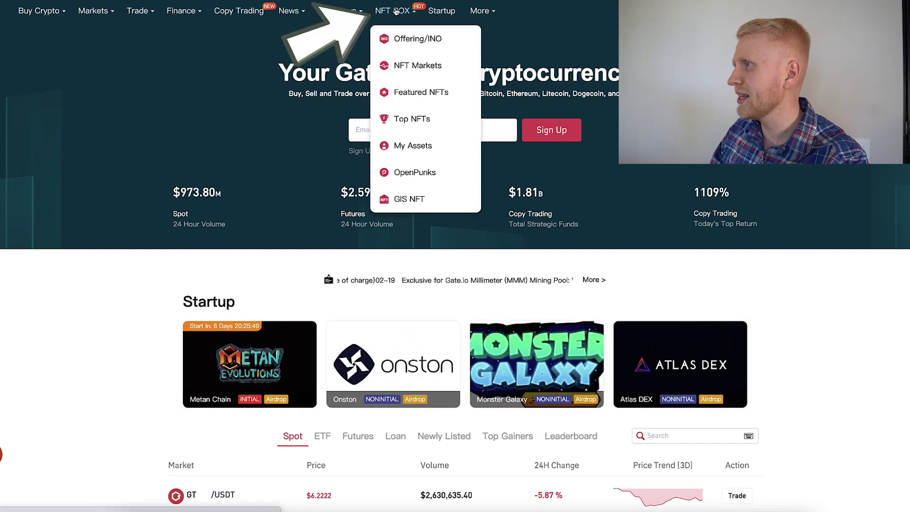
click(396, 10)
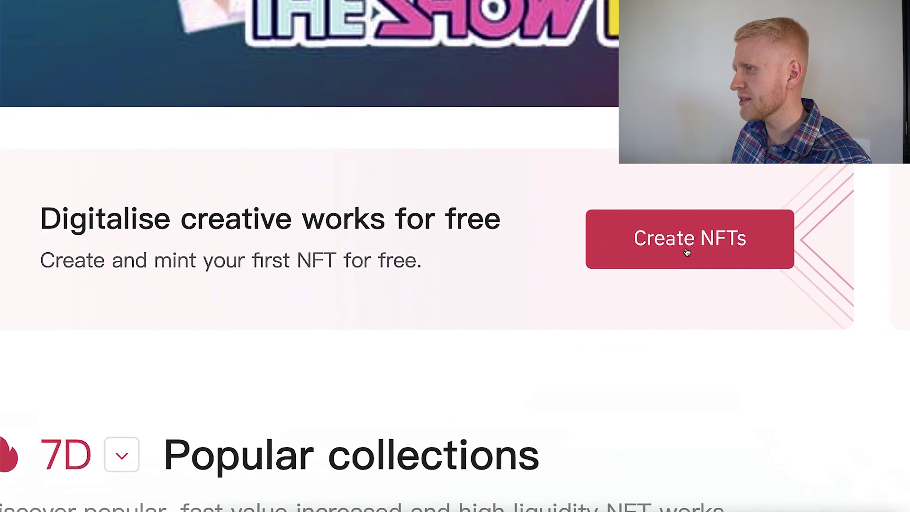
Start a new NFT, create a collection from the No collections prompt, and keep the category Art.
click(688, 253)
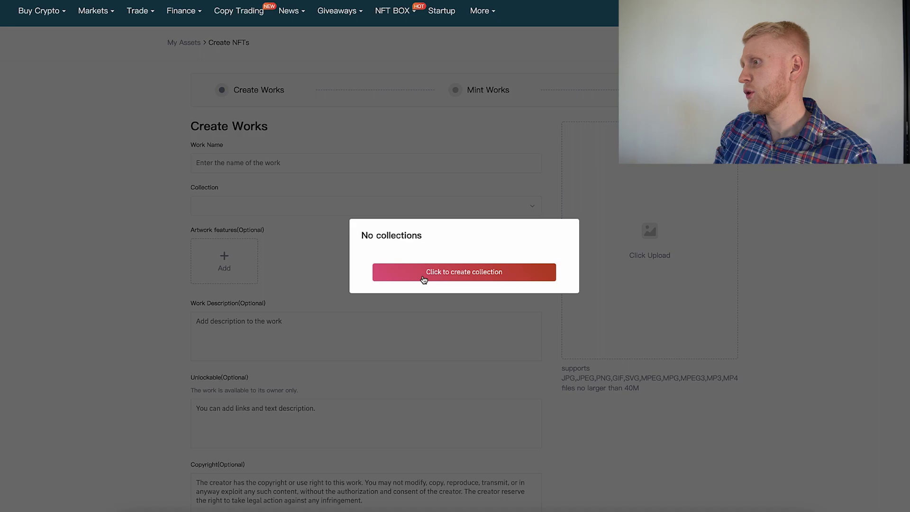
drag(366, 236, 358, 238)
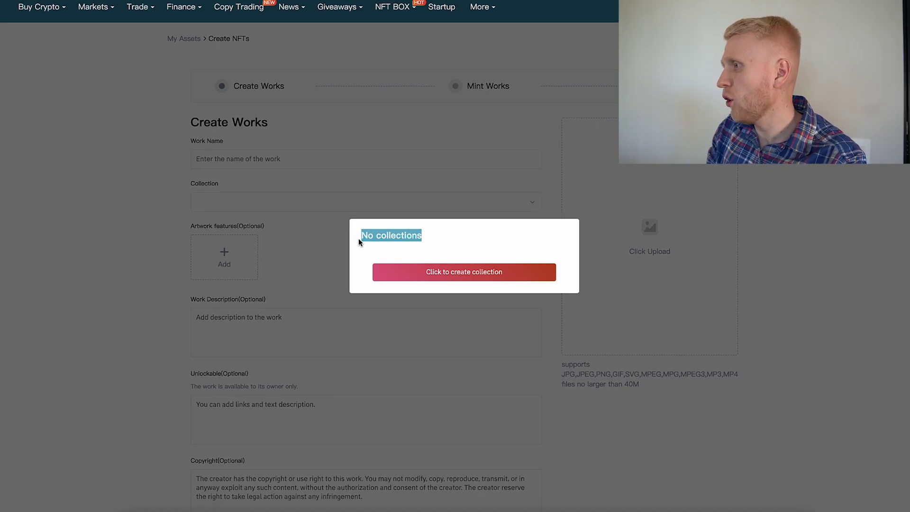
click(406, 274)
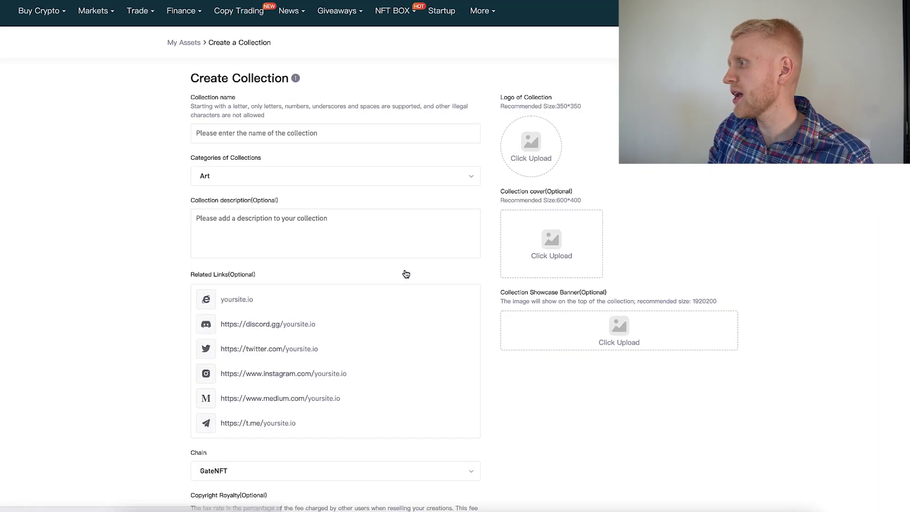
click(387, 181)
scroll(344, 240, down, 3)
scroll(343, 239, up, 3)
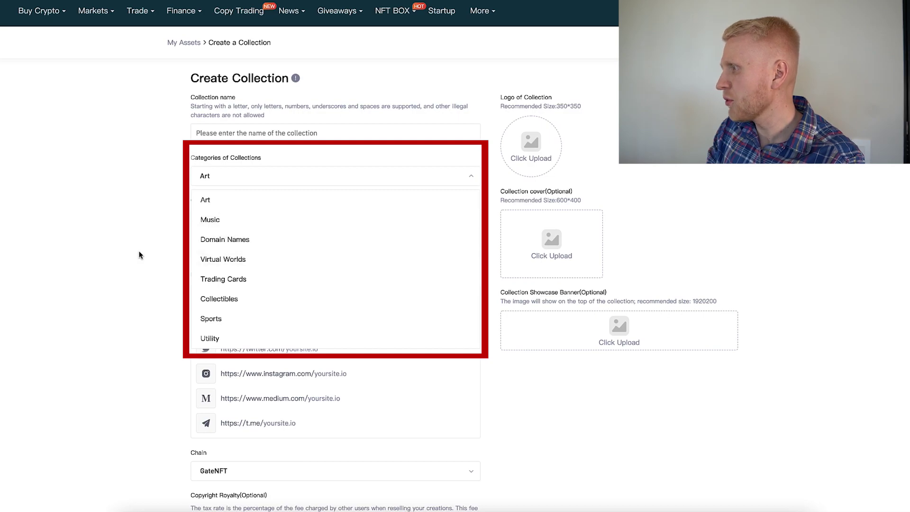
click(125, 255)
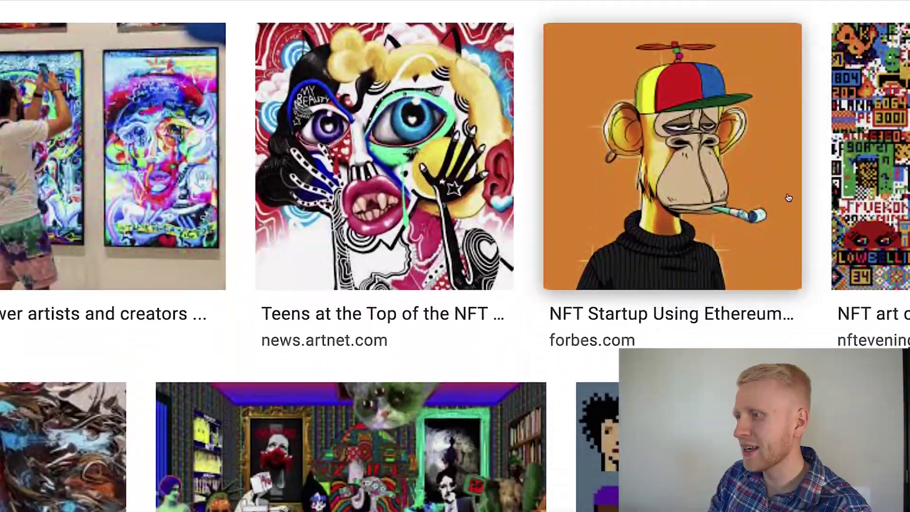
Scroll through the Google Images results for 'mona lisa'.
scroll(694, 234, down, 6)
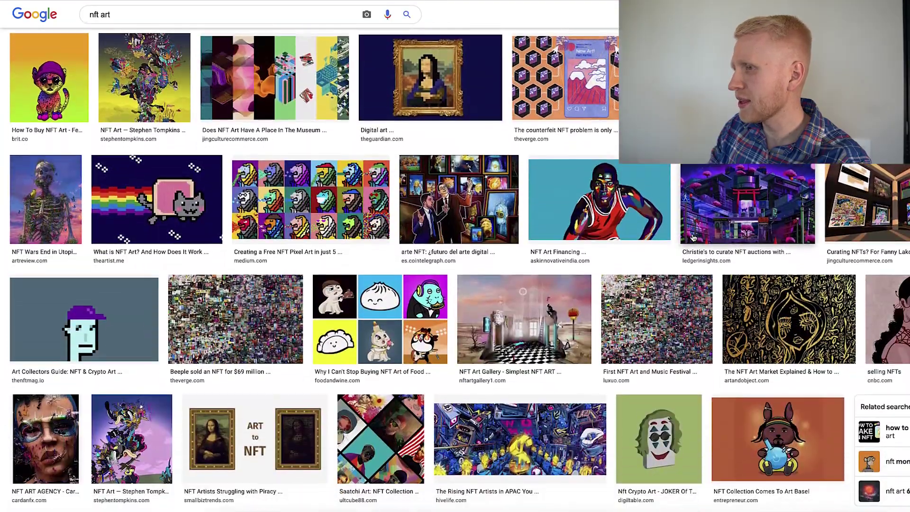
scroll(693, 237, down, 1)
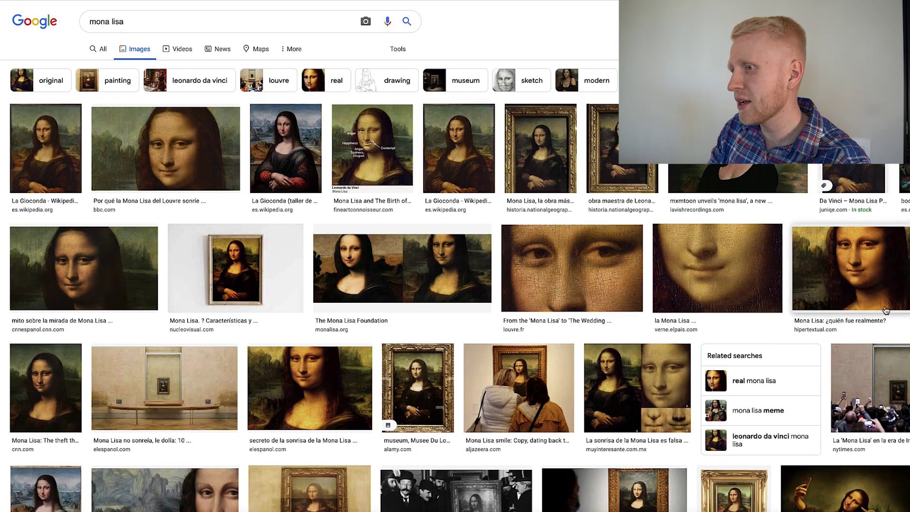
scroll(885, 311, down, 3)
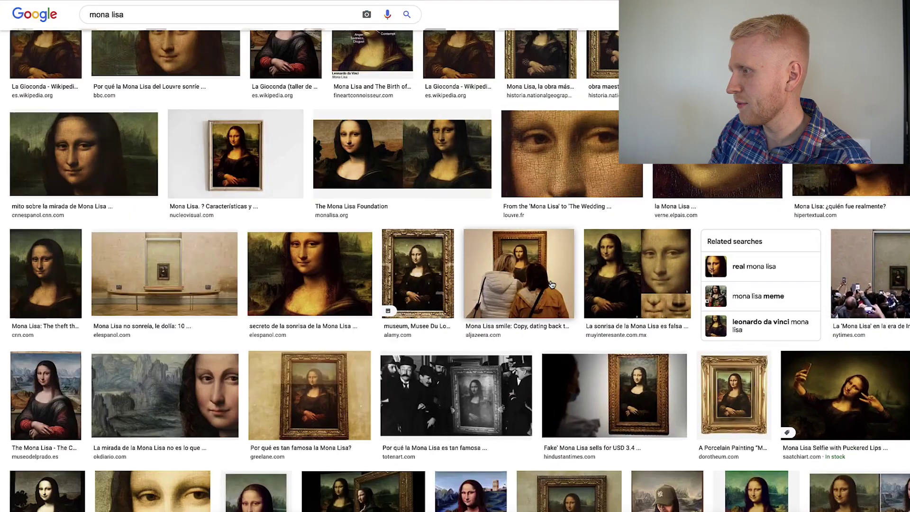
scroll(552, 284, down, 7)
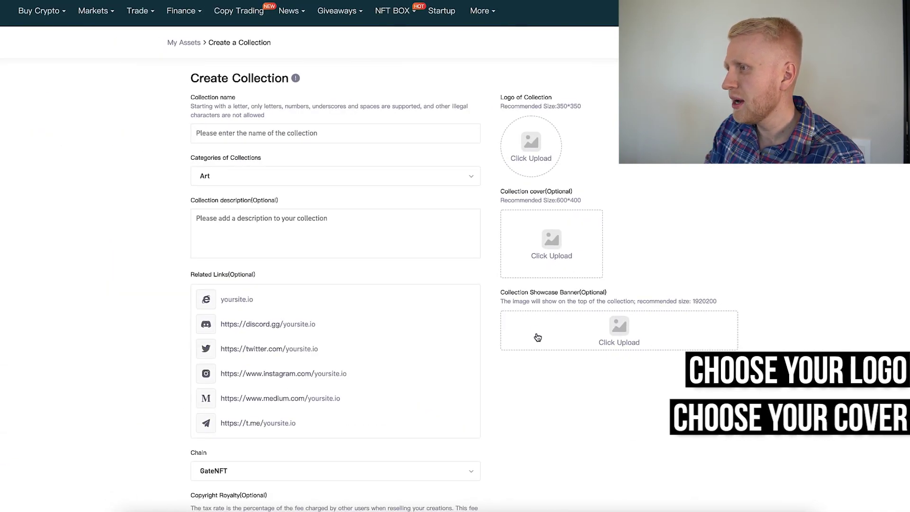
Scroll the Create Collection form to its name and description fields.
scroll(636, 180, down, 1)
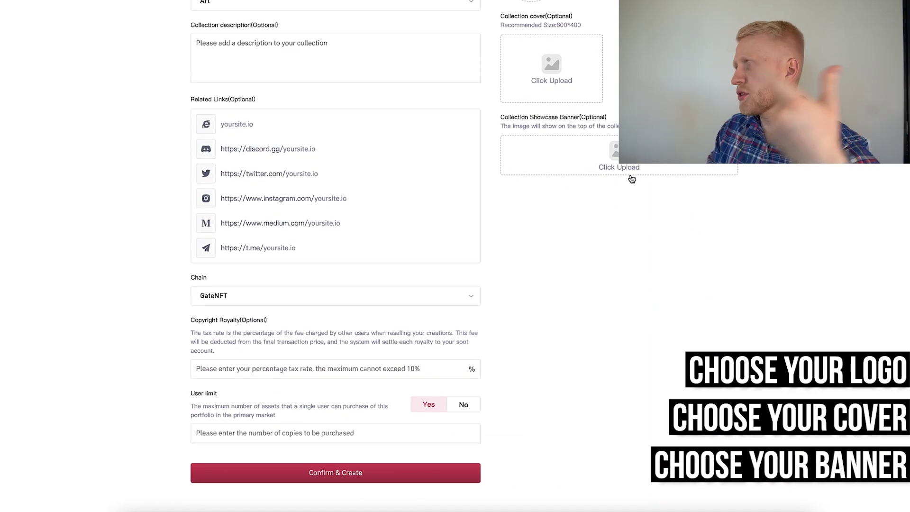
scroll(339, 264, down, 3)
scroll(190, 240, up, 7)
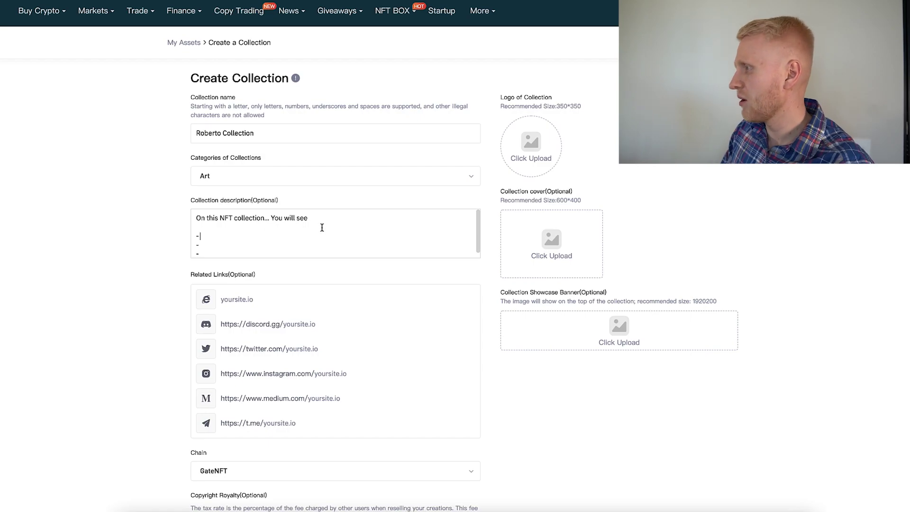
Replace the whole draft description with '=' and scroll down to Copyright Royalty.
key(ctrl+a)
text(=)
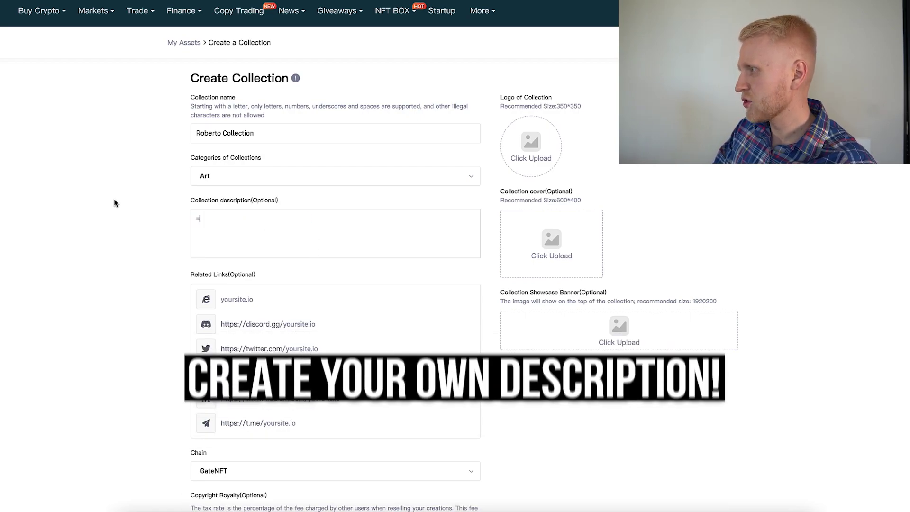
scroll(176, 232, down, 5)
scroll(176, 235, down, 2)
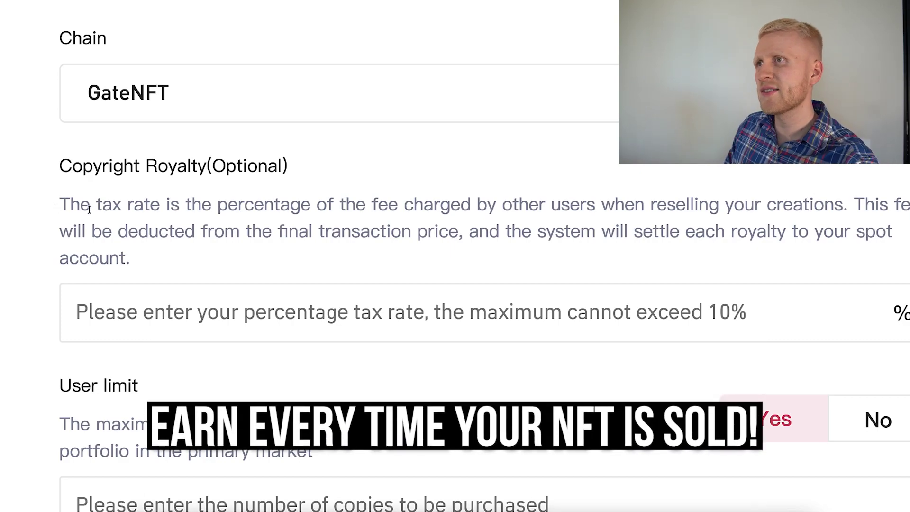
key(super+space)
text(calculator)
key(Return)
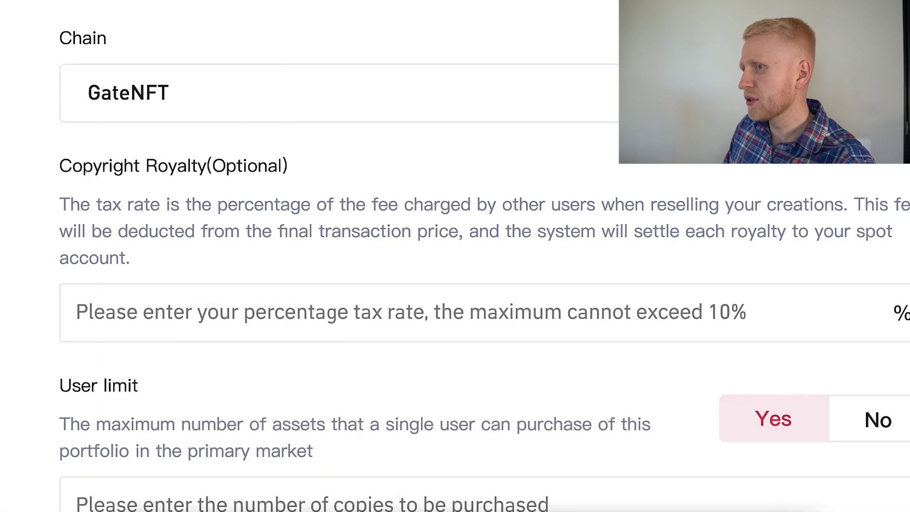
drag(377, 175, 245, 156)
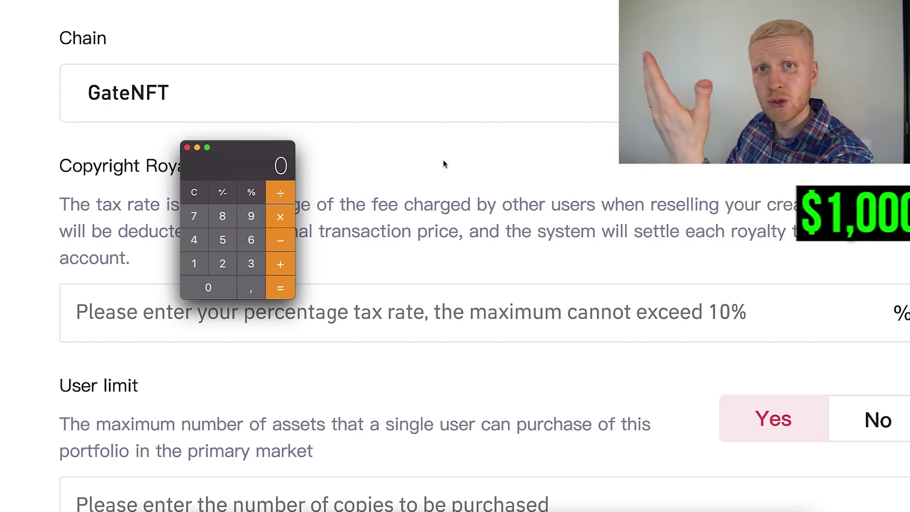
text(10)
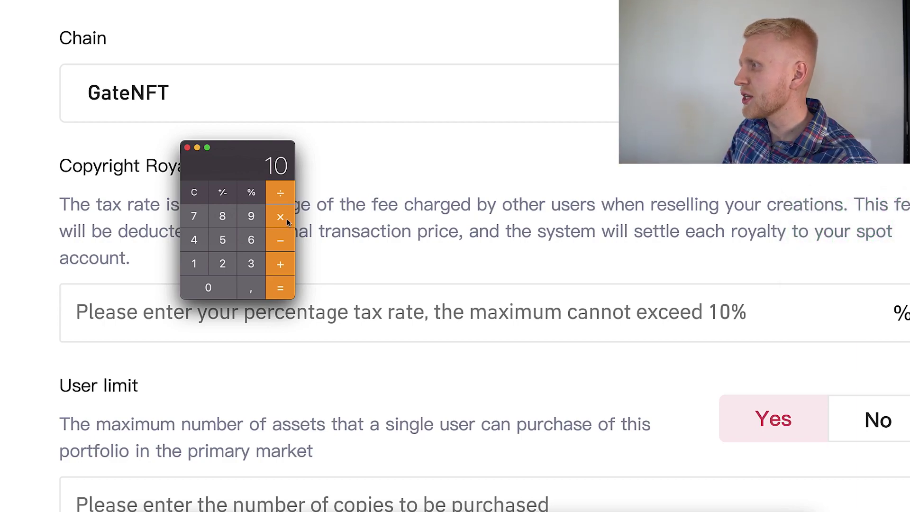
click(207, 289)
click(275, 290)
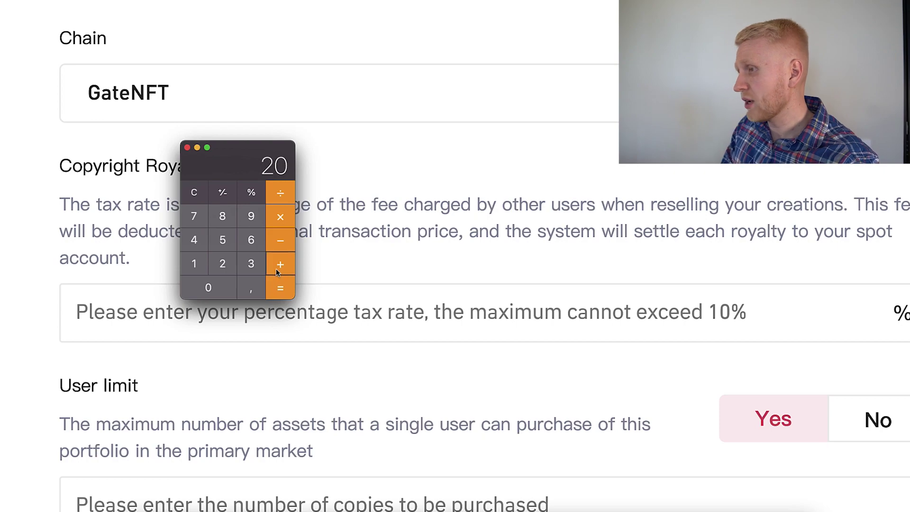
text(120)
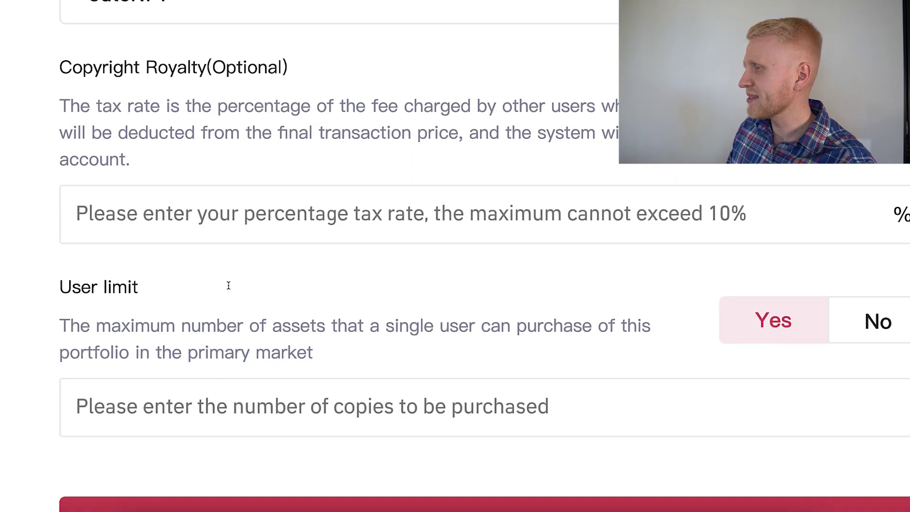
Highlight the Copyright Royalty explanation text, then clear the highlight.
drag(194, 197, 253, 215)
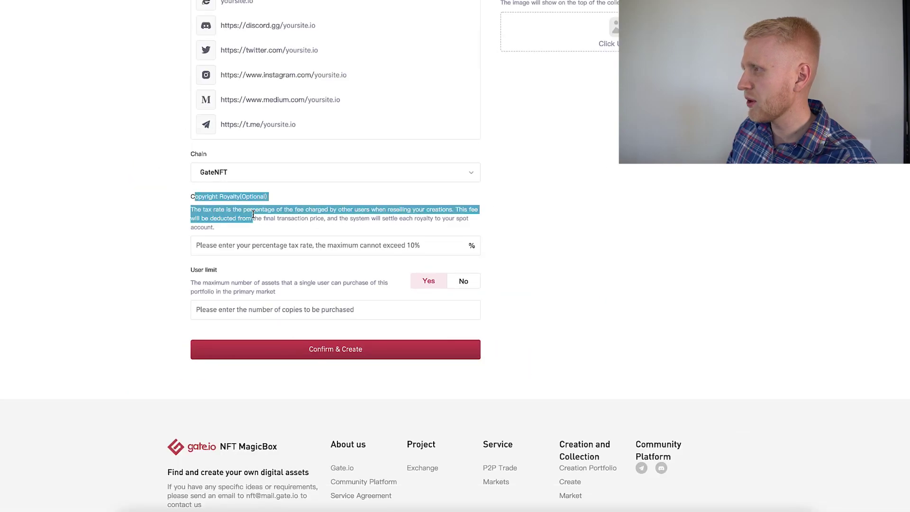
click(261, 219)
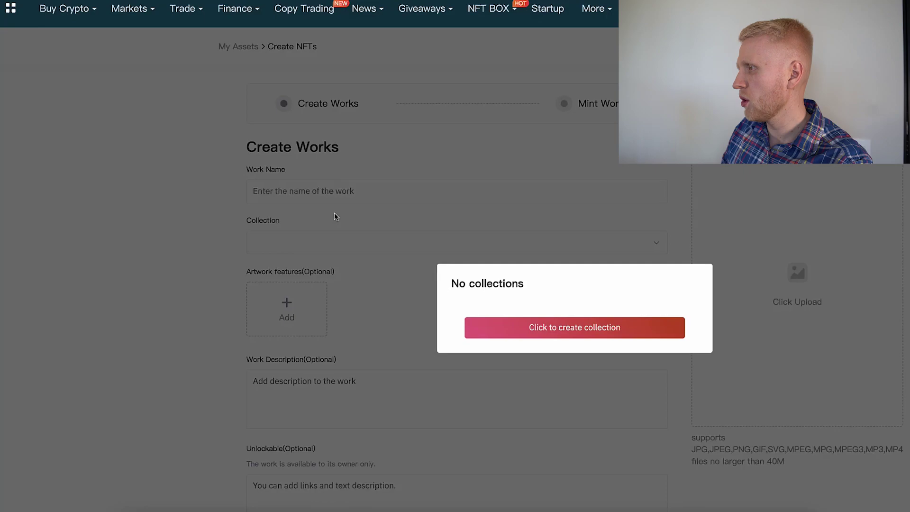
Scroll the Create Works form behind the No collections dialog.
scroll(294, 240, down, 2)
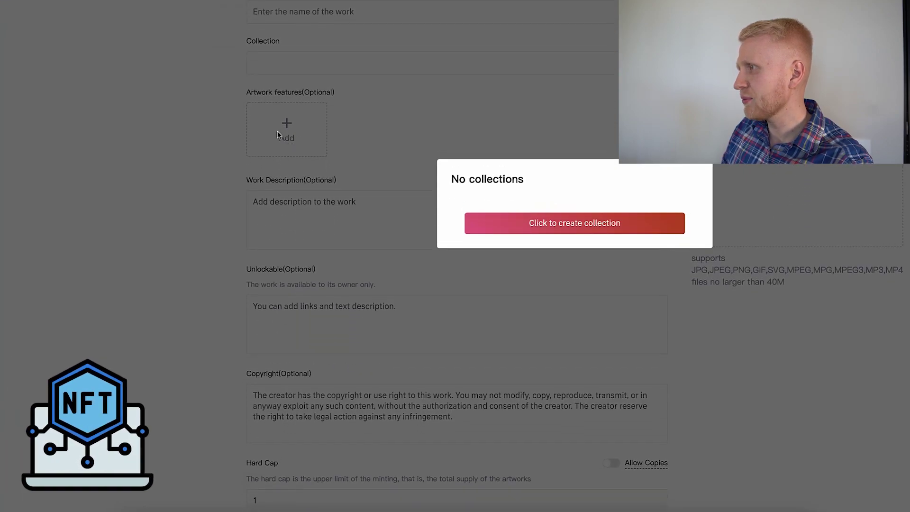
scroll(286, 146, down, 5)
scroll(285, 147, up, 6)
scroll(285, 147, down, 6)
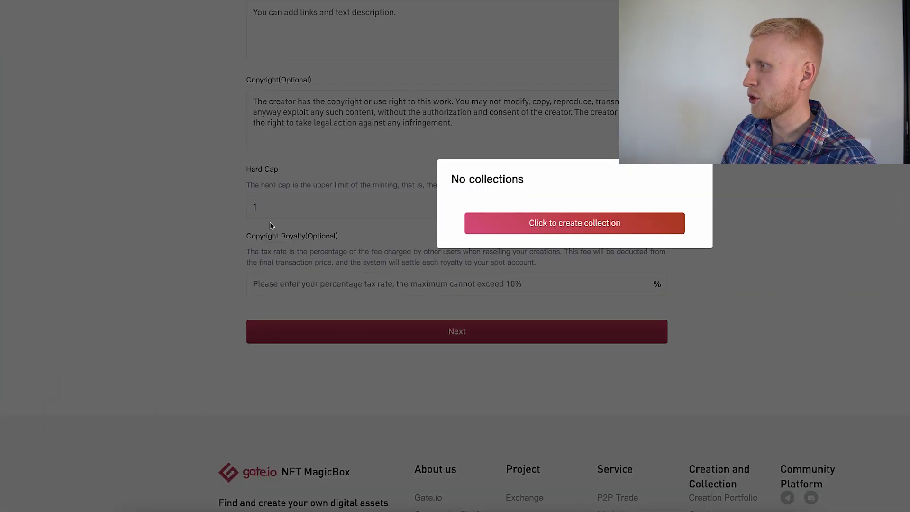
scroll(286, 147, up, 6)
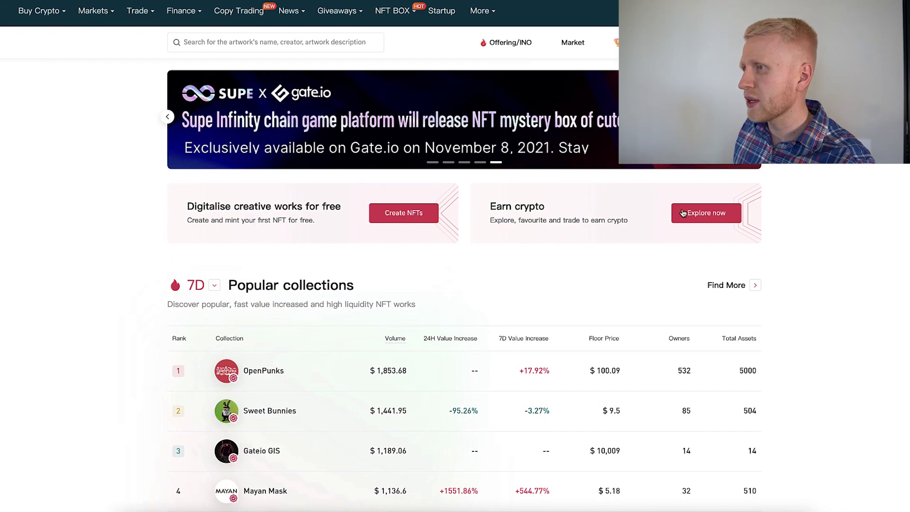
Open the Official Certification NFT marketplace grid via Explore now and scroll through it.
click(683, 213)
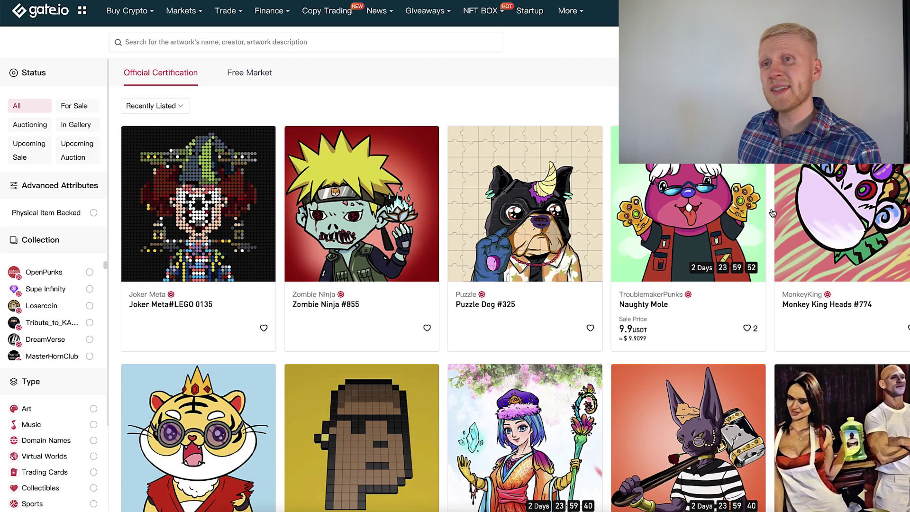
scroll(445, 255, down, 5)
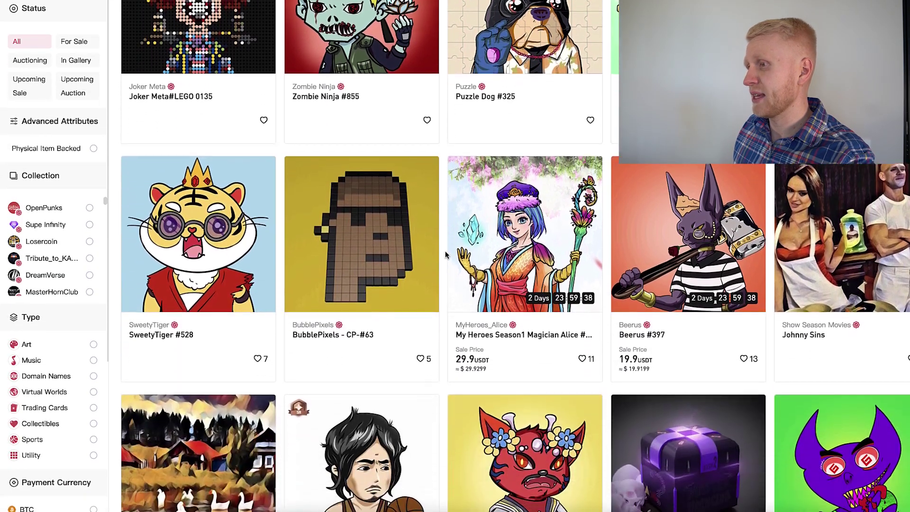
scroll(446, 255, up, 5)
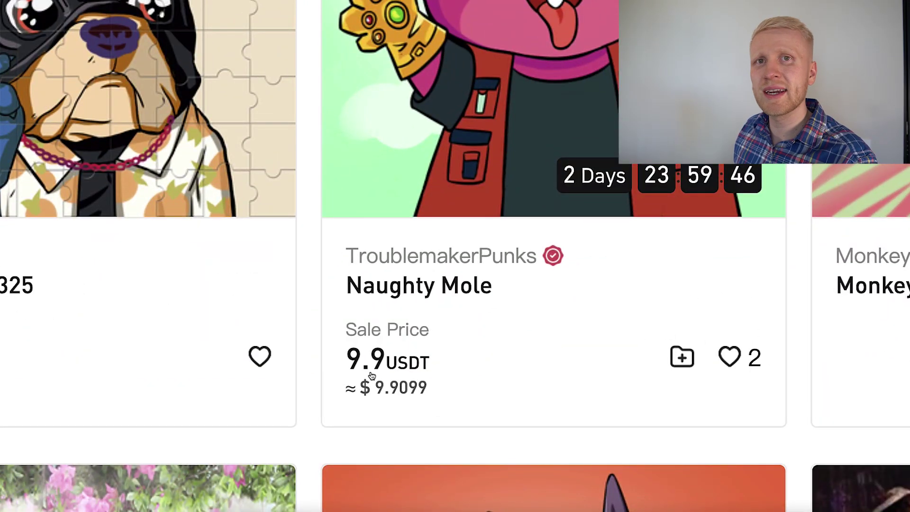
Compute 20 − 9.9 = 10.1 profit in Calculator, then quit it.
key(super+space)
text(calculator)
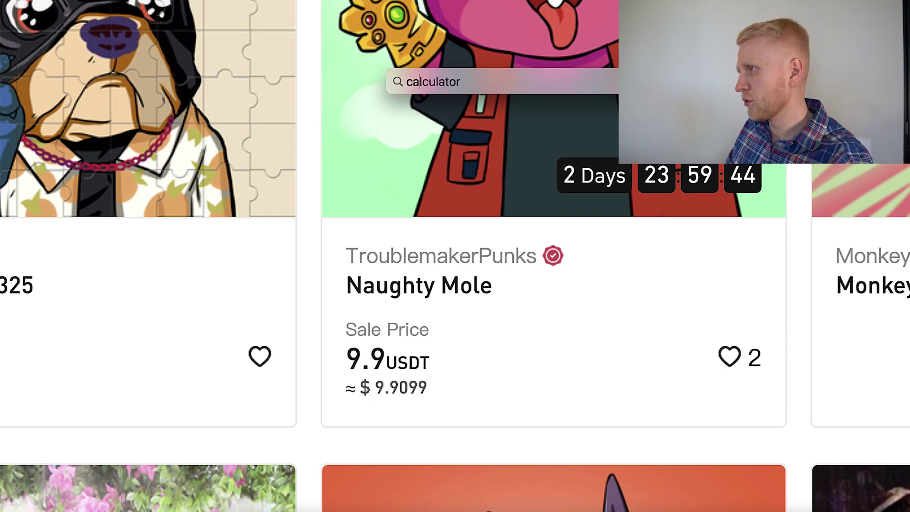
key(Return)
text(20)
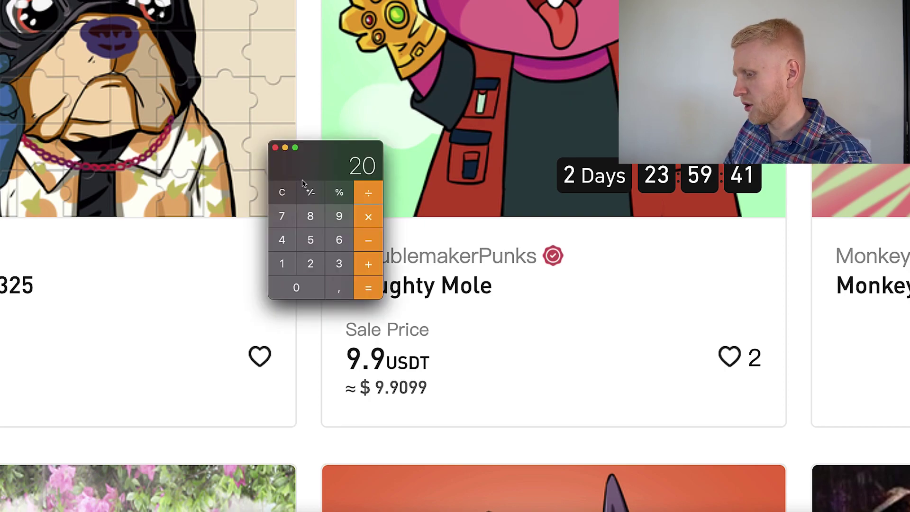
click(344, 220)
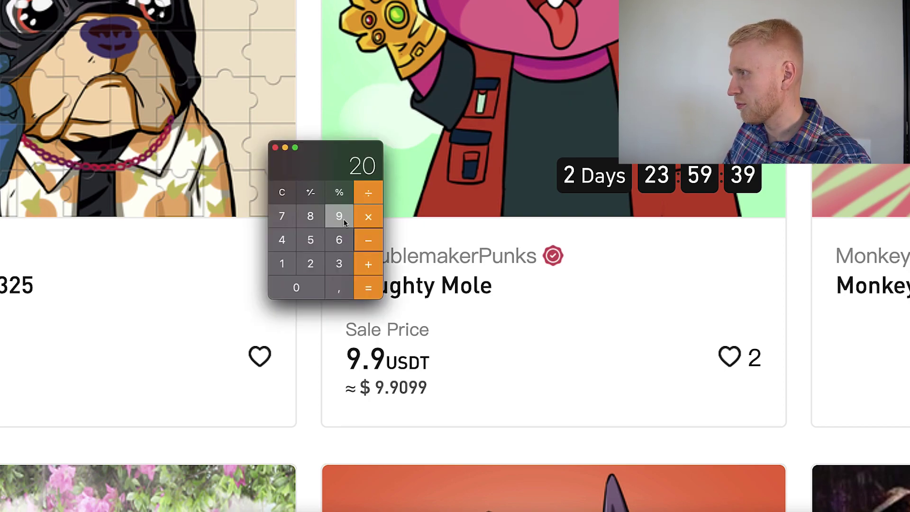
click(366, 287)
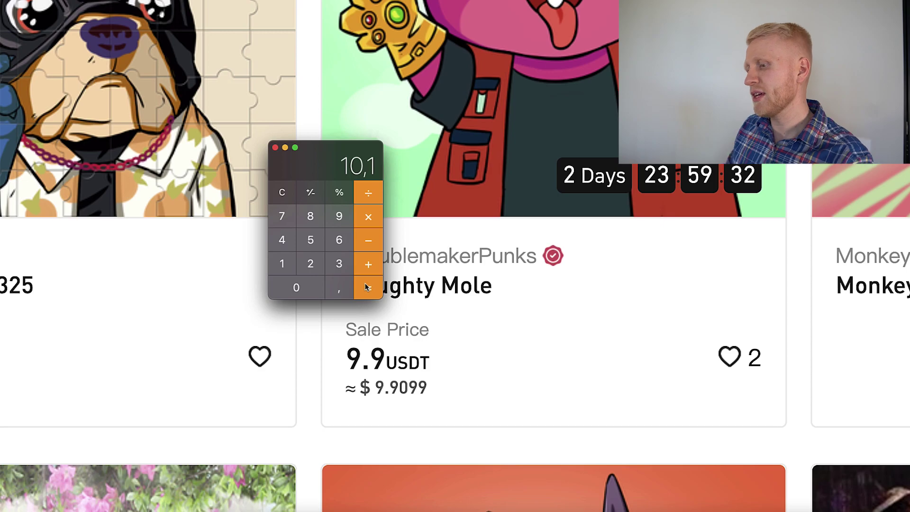
key(super+q)
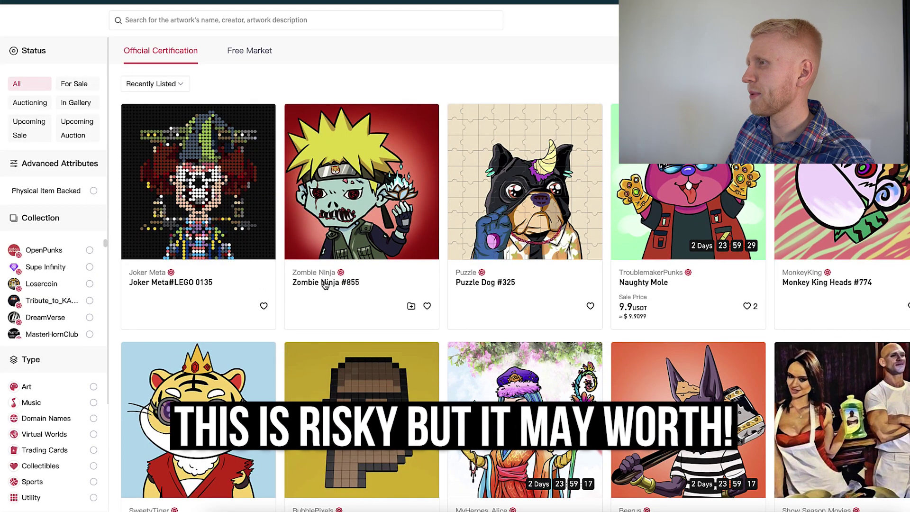
Scroll through the Google Images results for 'mona lisa'.
scroll(325, 285, up, 1)
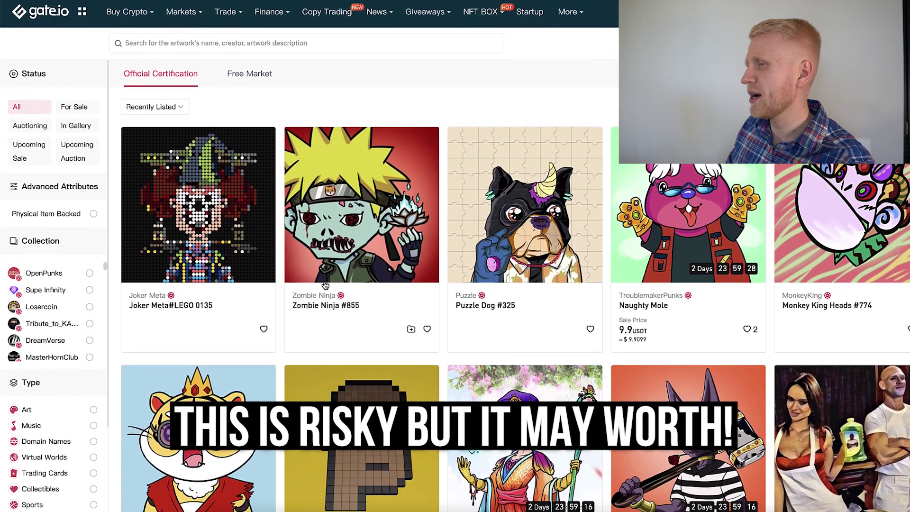
scroll(325, 284, down, 10)
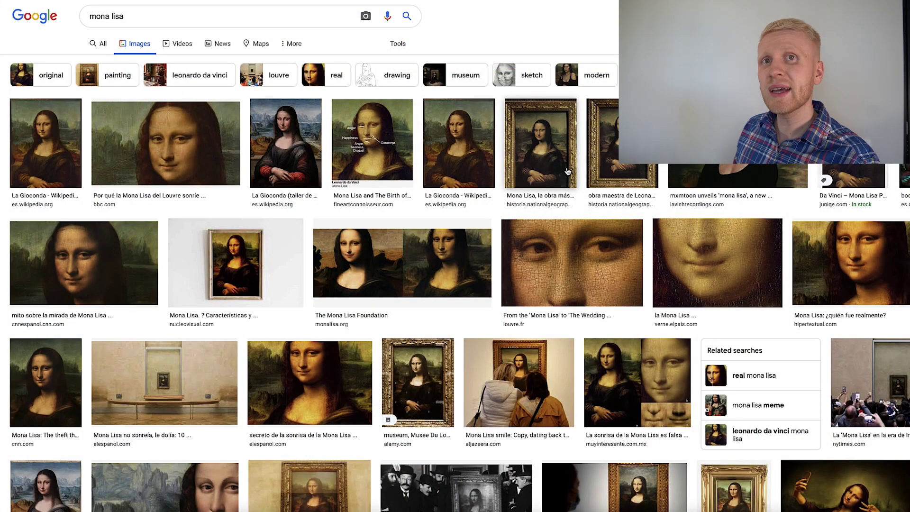
scroll(567, 172, down, 1)
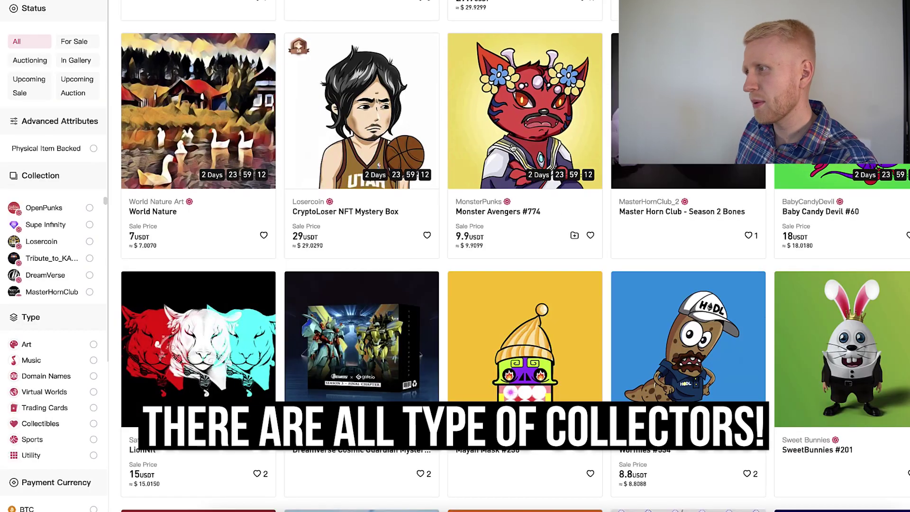
scroll(752, 154, down, 5)
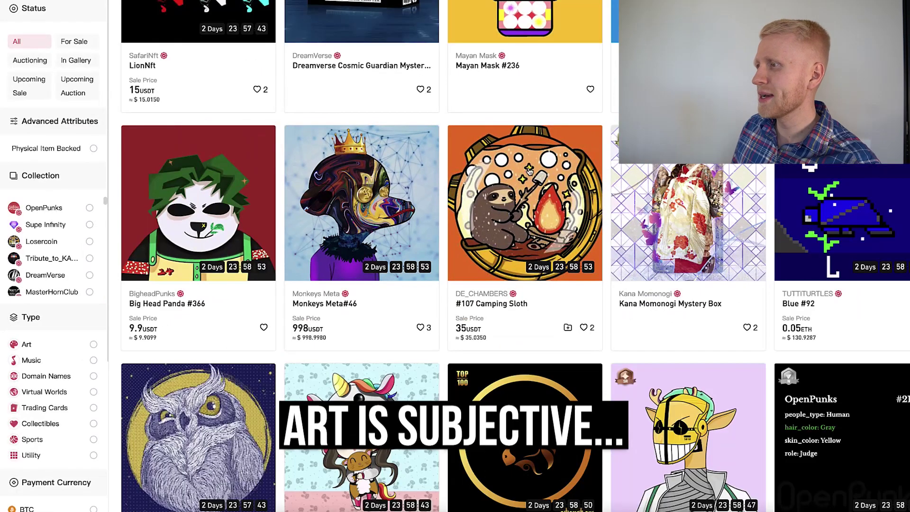
Scroll through the NFT marketplace grid of listings.
scroll(529, 172, down, 3)
scroll(529, 172, down, 10)
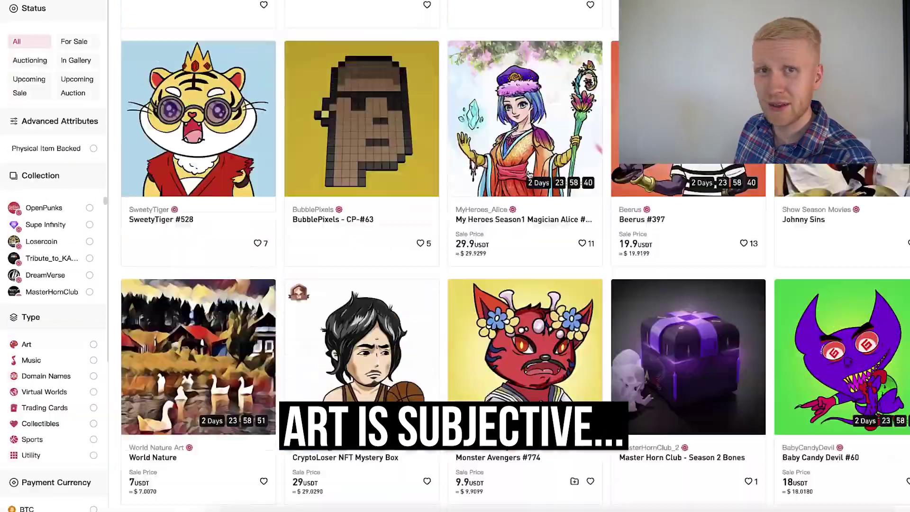
scroll(529, 175, up, 5)
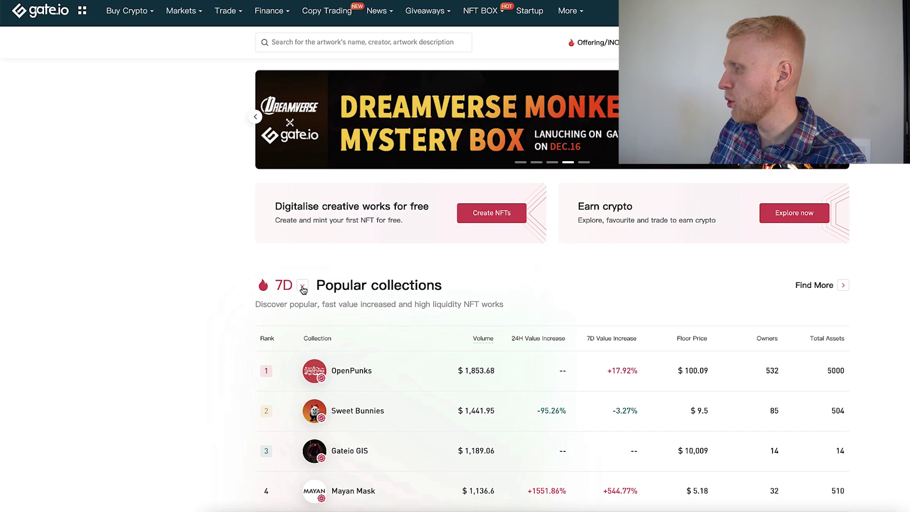
click(297, 335)
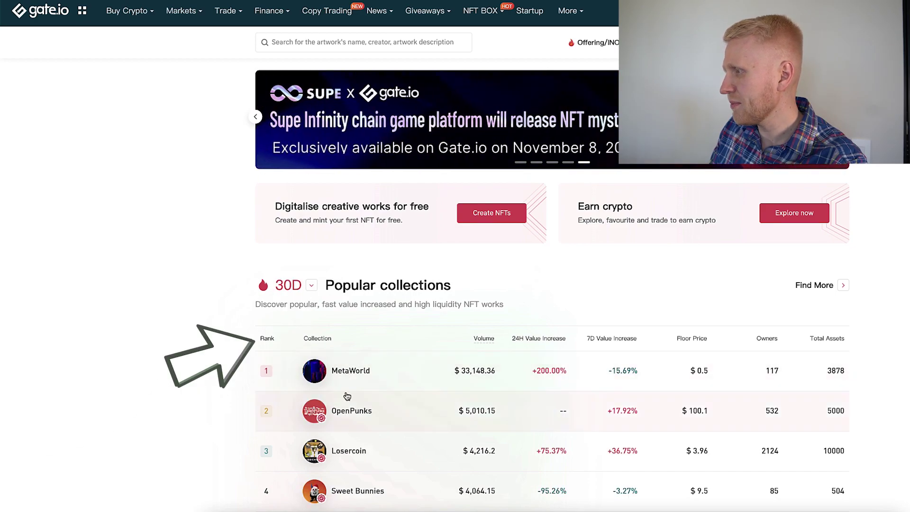
click(348, 410)
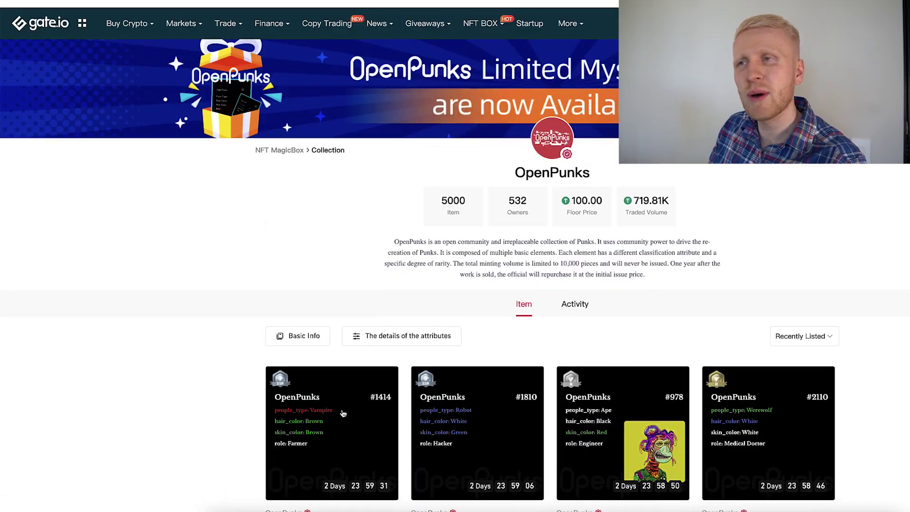
scroll(343, 414, down, 10)
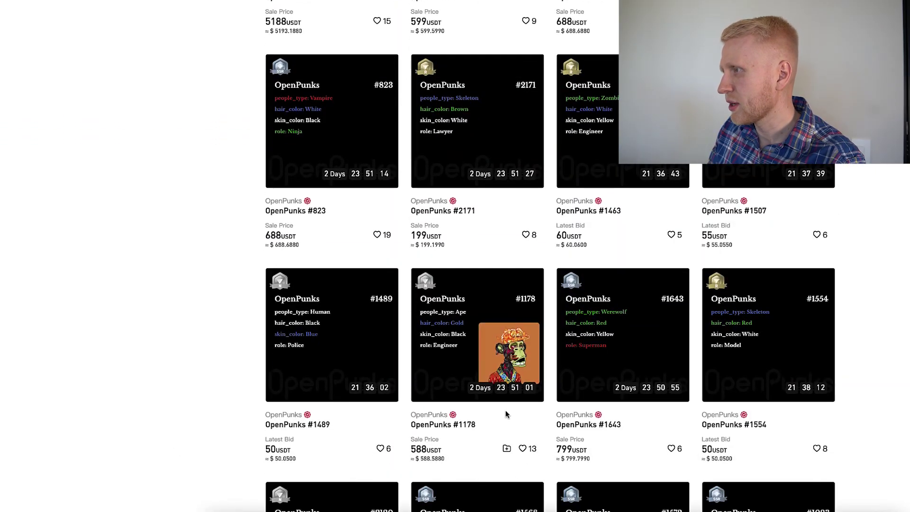
scroll(473, 333, down, 12)
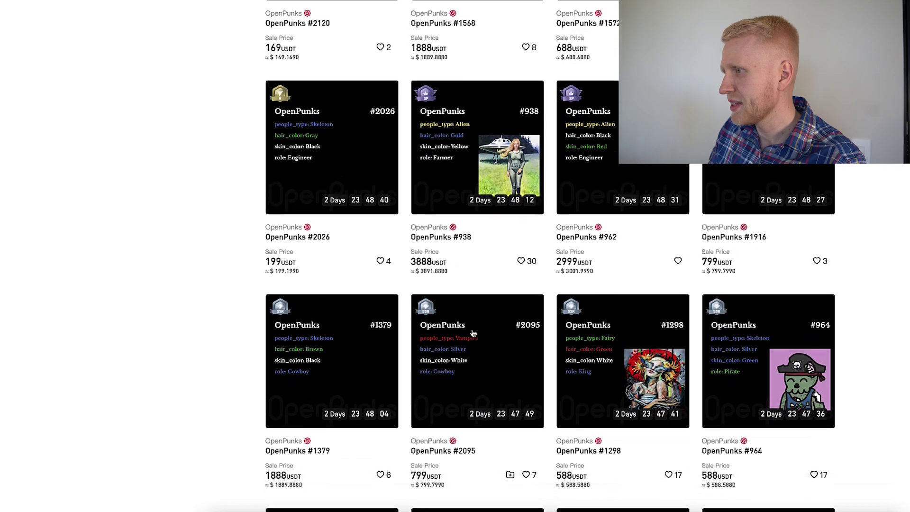
scroll(472, 333, down, 4)
key(alt+Left)
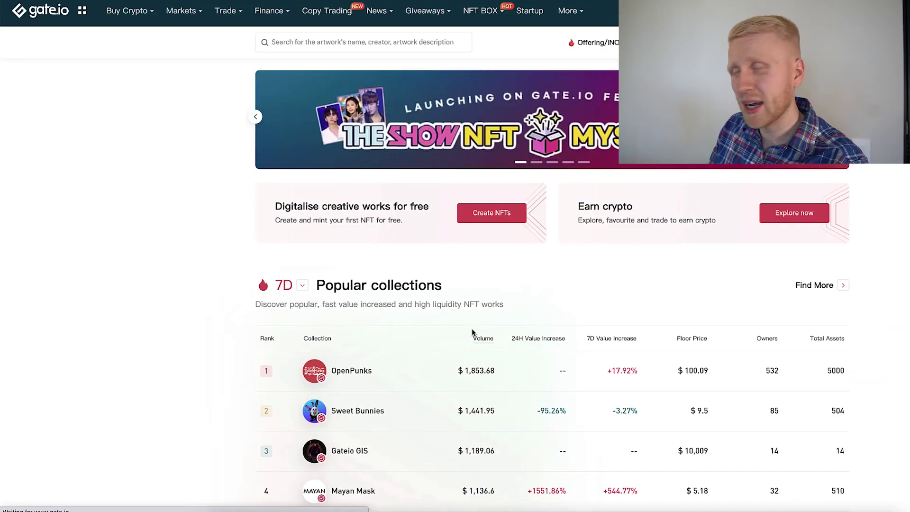
Switch Popular collections to 24H and open the Mayan Mask collection.
click(300, 304)
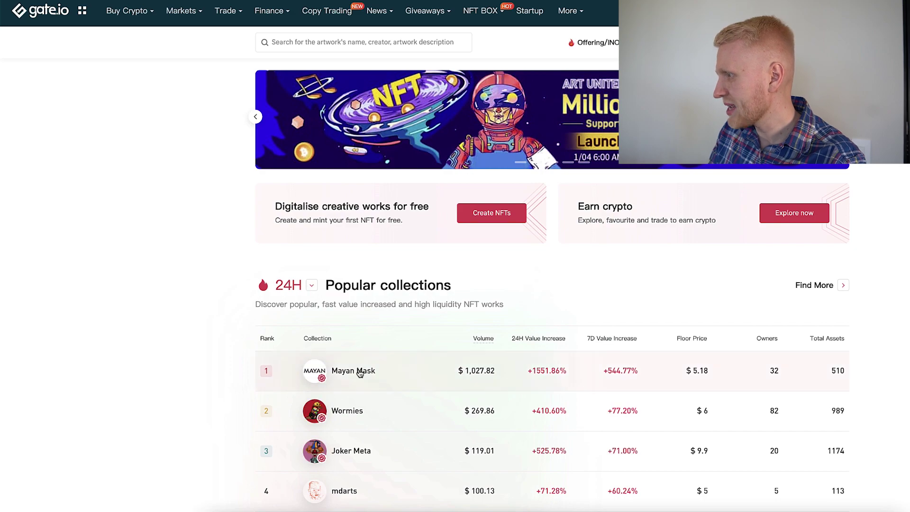
click(360, 371)
scroll(360, 374, down, 5)
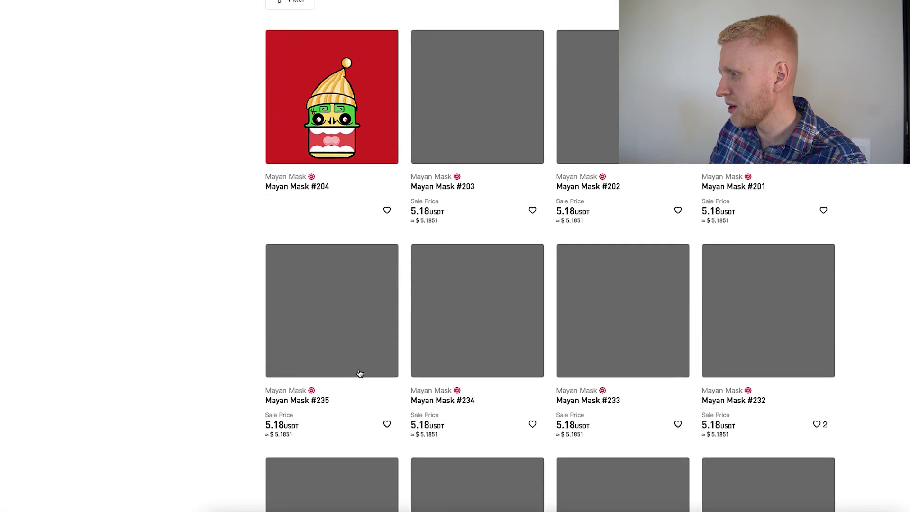
scroll(359, 374, down, 1)
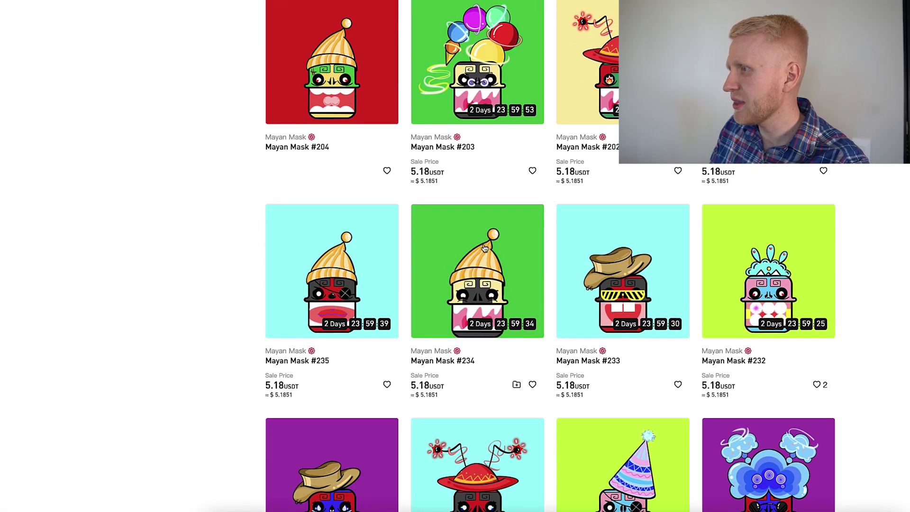
Open Mayan Mask #203, listed at 5.18 USDT, and start its purchase.
mouse_move(495, 99)
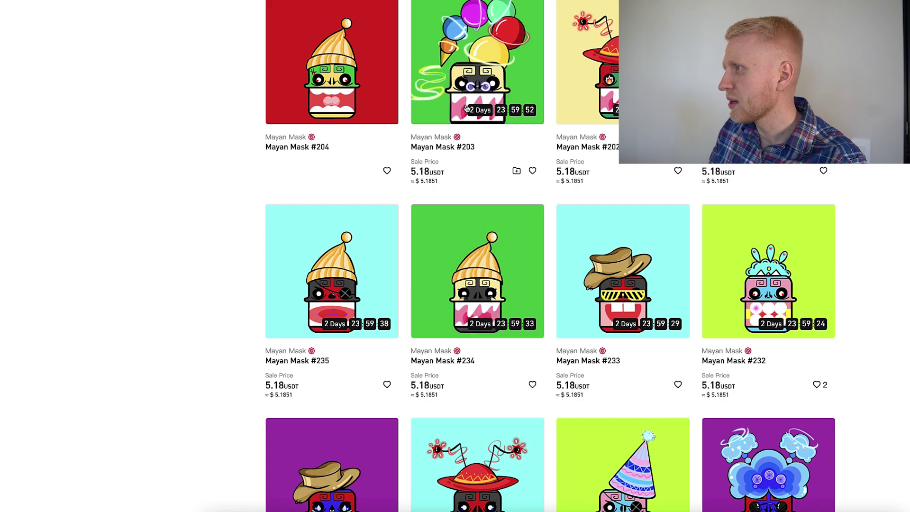
click(496, 88)
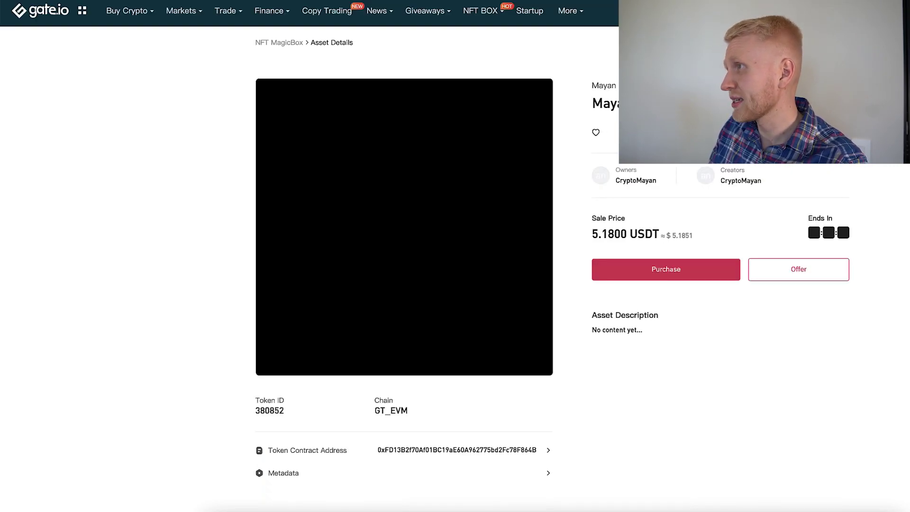
key(alt+Left)
click(496, 88)
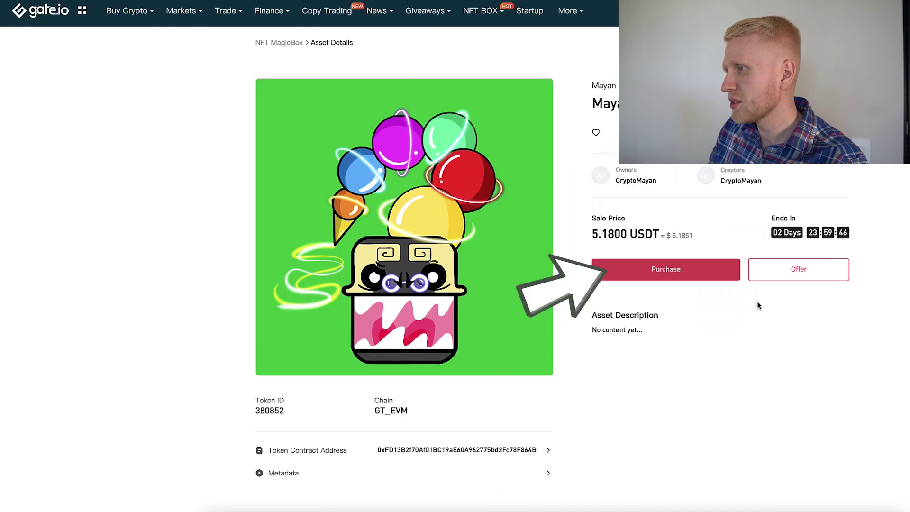
click(690, 276)
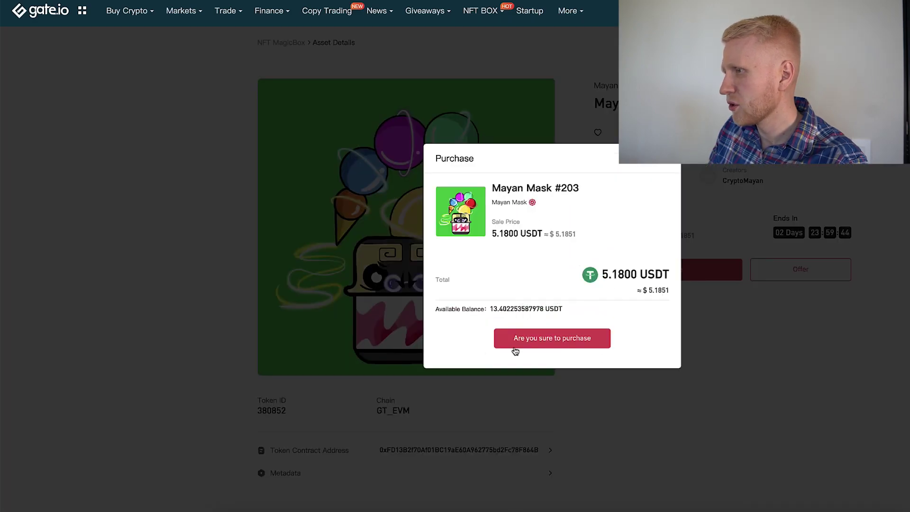
Close the Mayan Mask #203 purchase confirmation without buying.
click(669, 163)
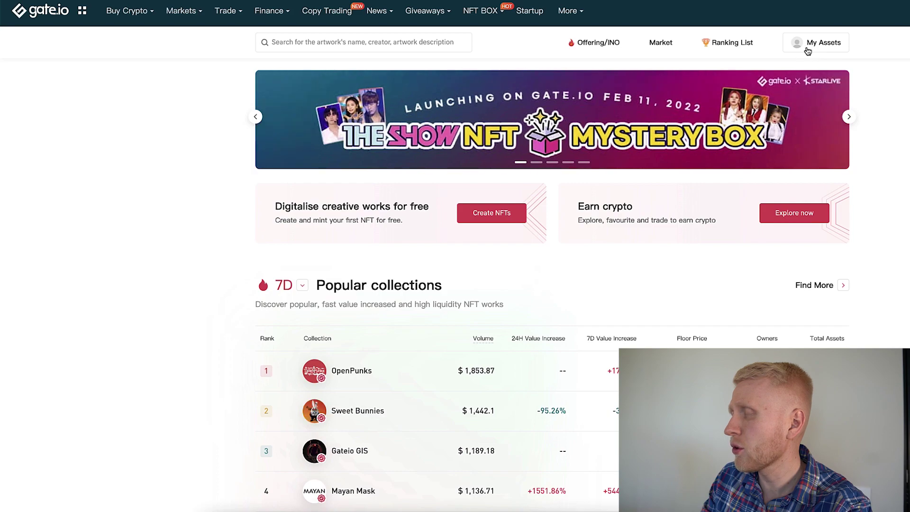
From My Assets, open Dreamverse Cosmic Guardian Mystery Box #514 and expand its description.
click(808, 50)
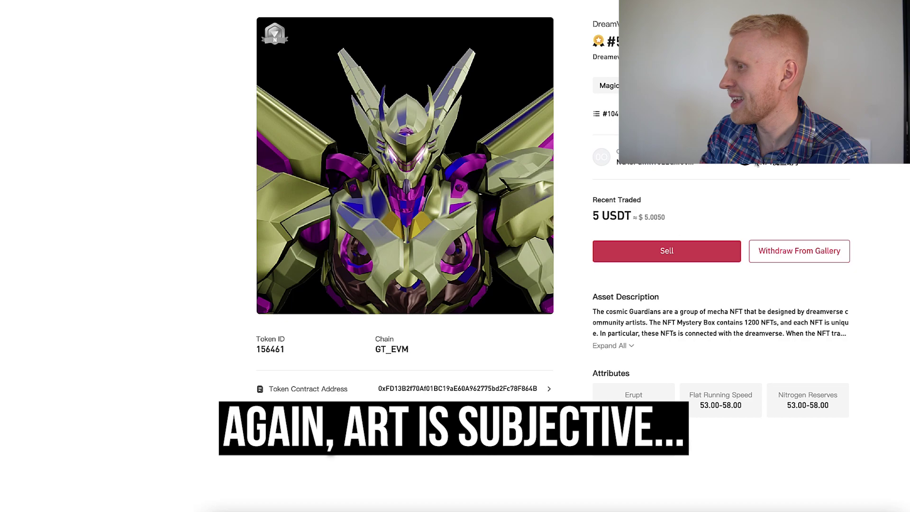
click(611, 345)
scroll(634, 341, down, 5)
scroll(634, 340, up, 3)
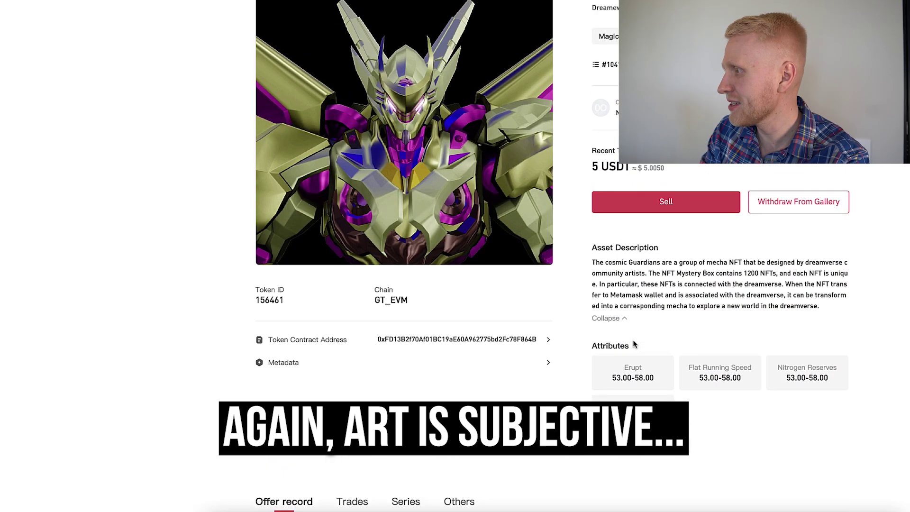
scroll(633, 340, down, 3)
scroll(634, 340, up, 6)
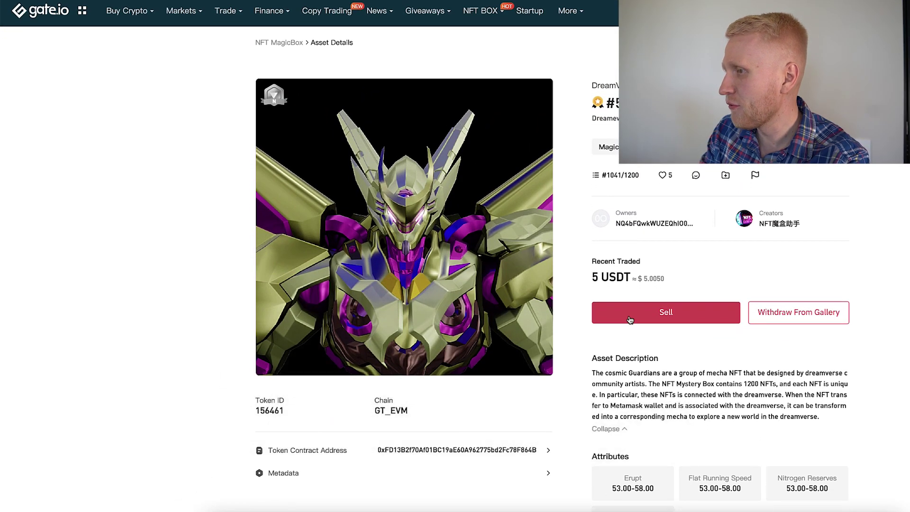
Start selling Mystery Box #514, preview the Auction option, then choose Buy It Now.
click(702, 316)
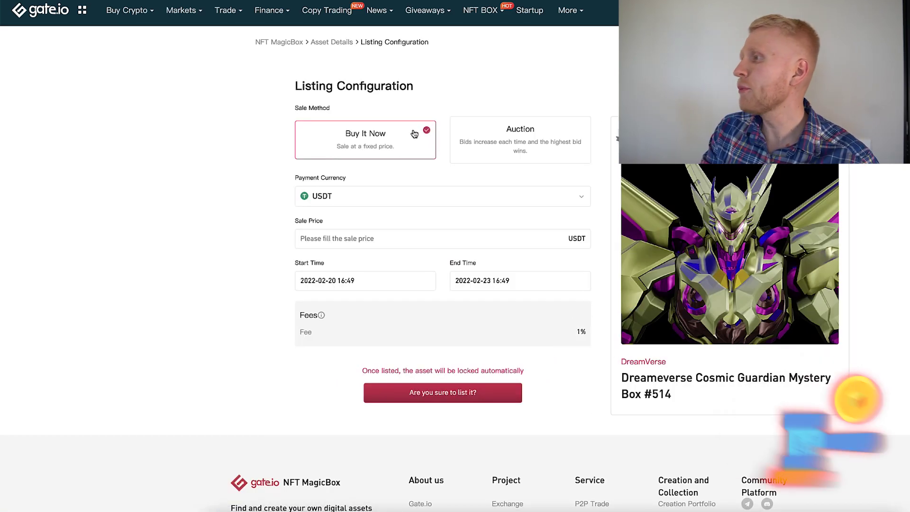
click(478, 147)
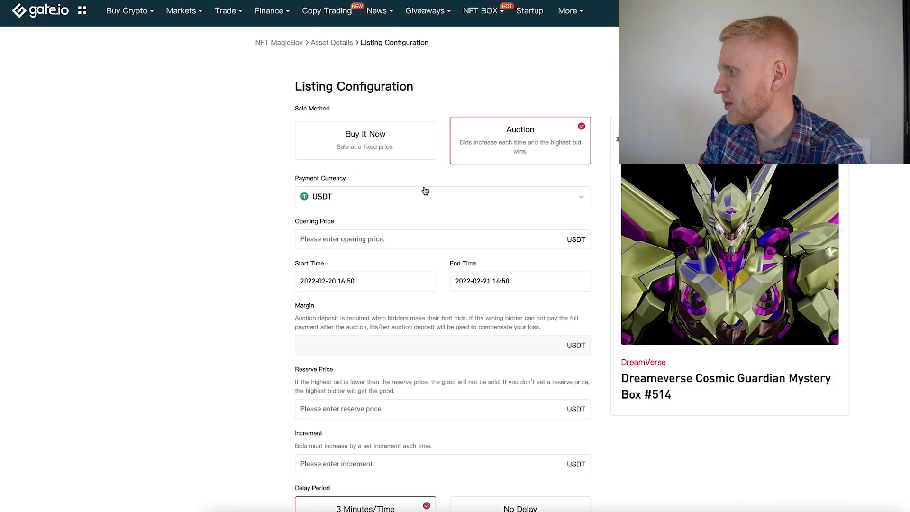
scroll(425, 191, down, 4)
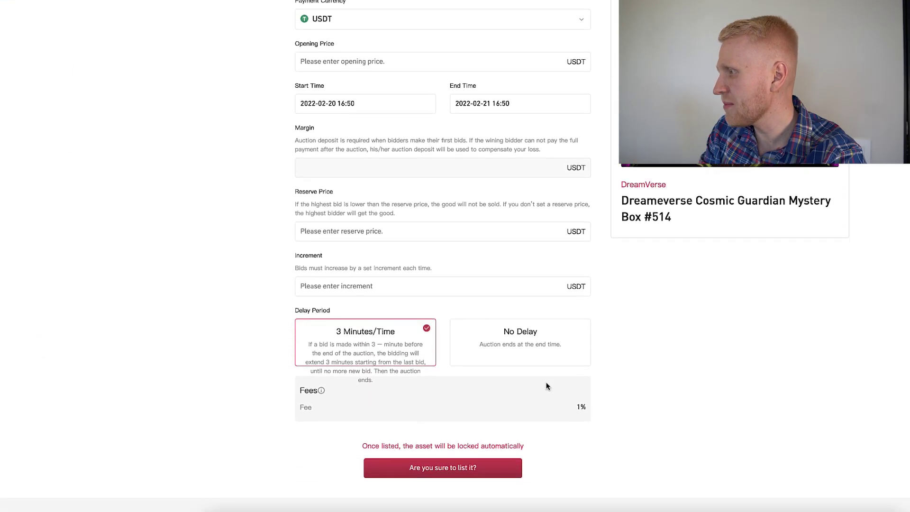
scroll(413, 324, up, 4)
click(369, 149)
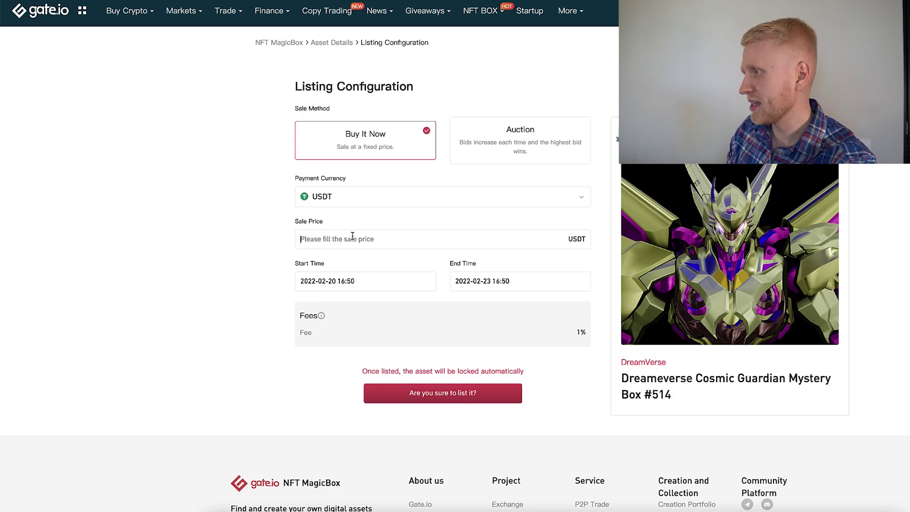
click(352, 239)
text(20)
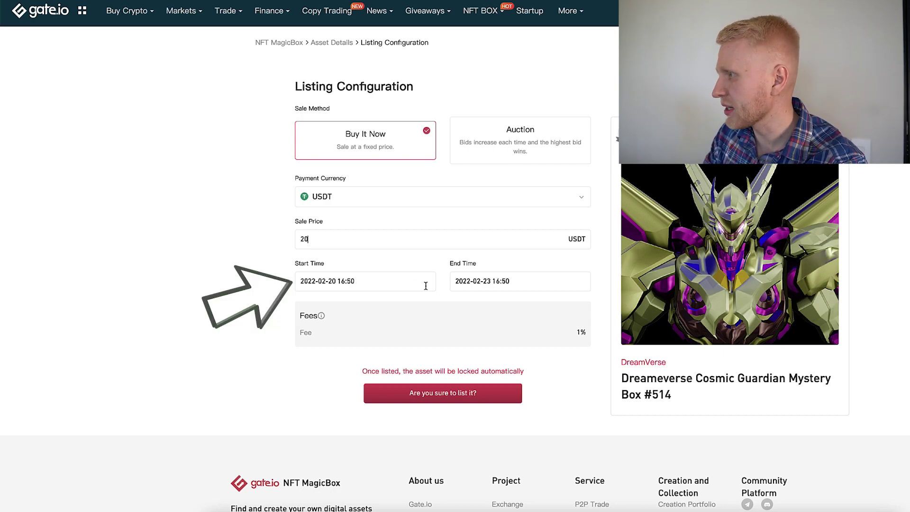
click(466, 282)
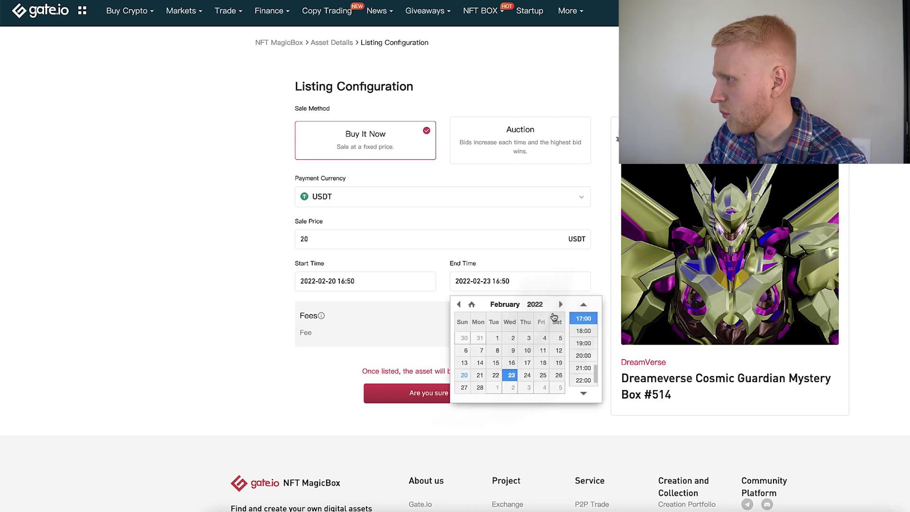
click(560, 306)
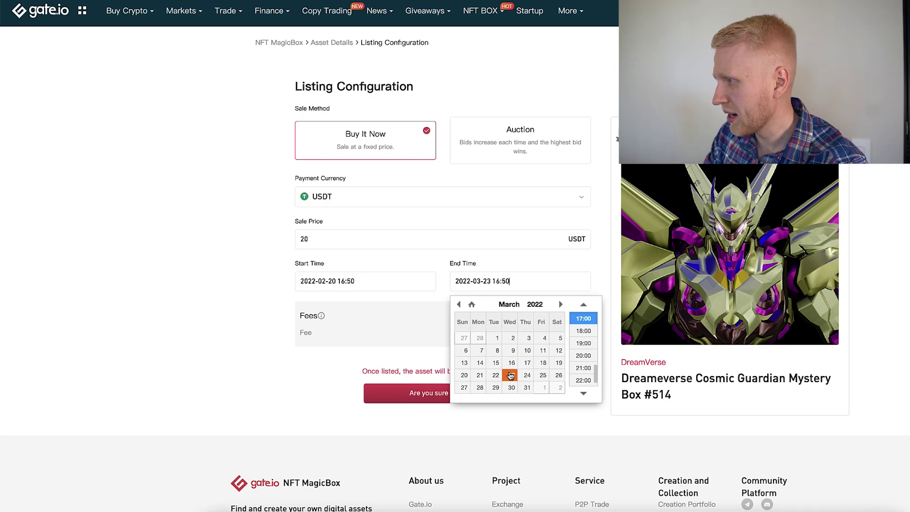
click(510, 364)
click(291, 378)
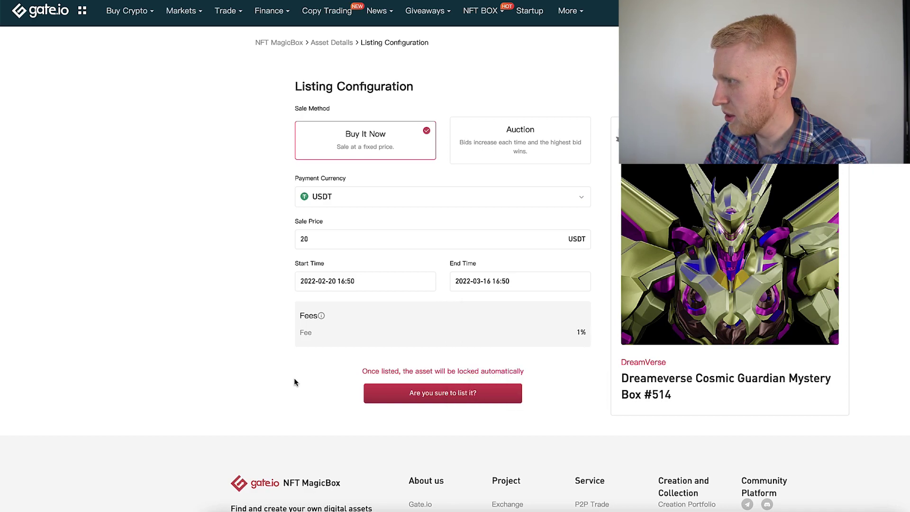
mouse_move(320, 317)
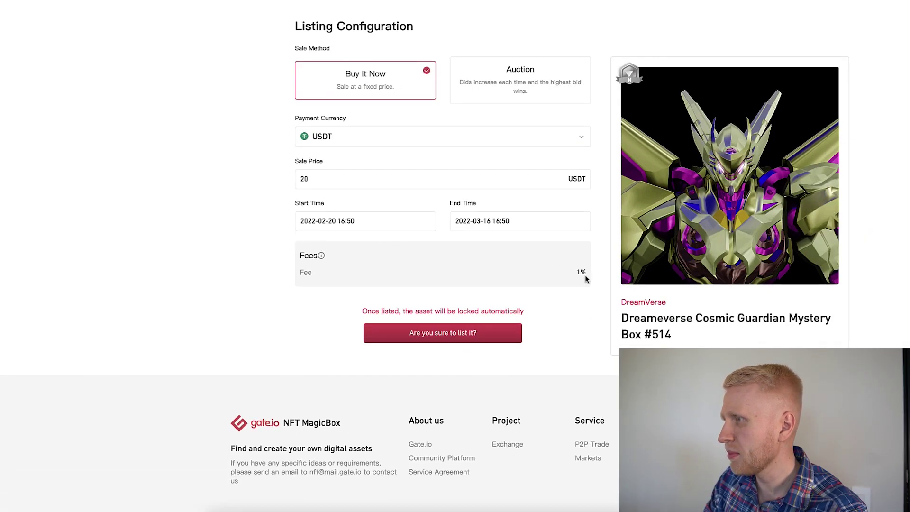
drag(586, 276, 565, 272)
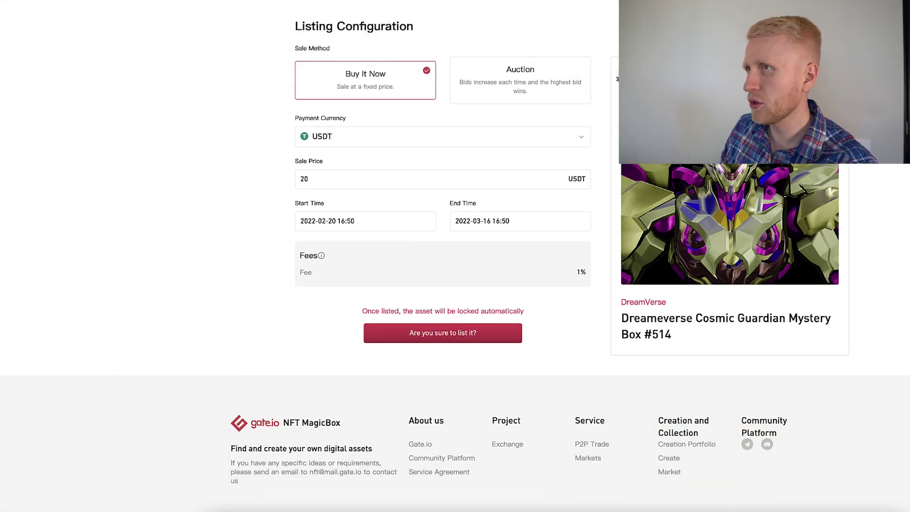
key(super+space)
text(cal)
key(Return)
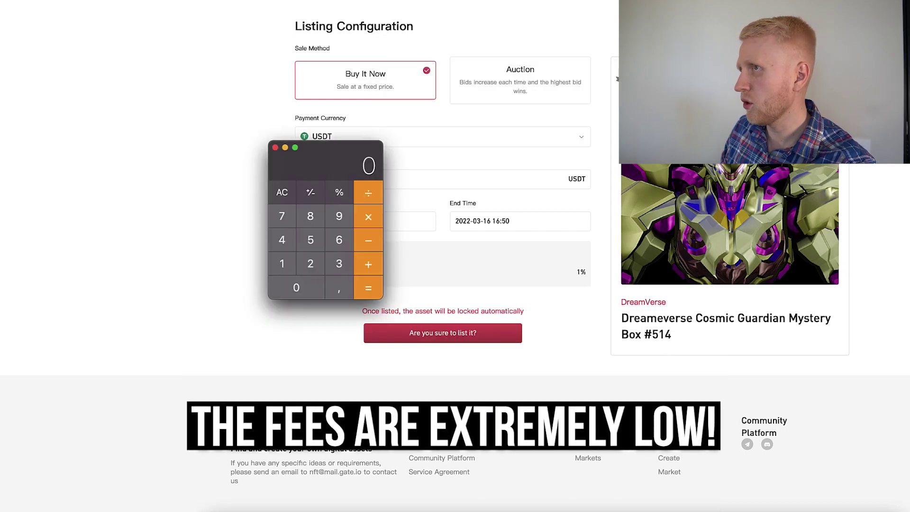
click(312, 269)
click(303, 290)
click(368, 216)
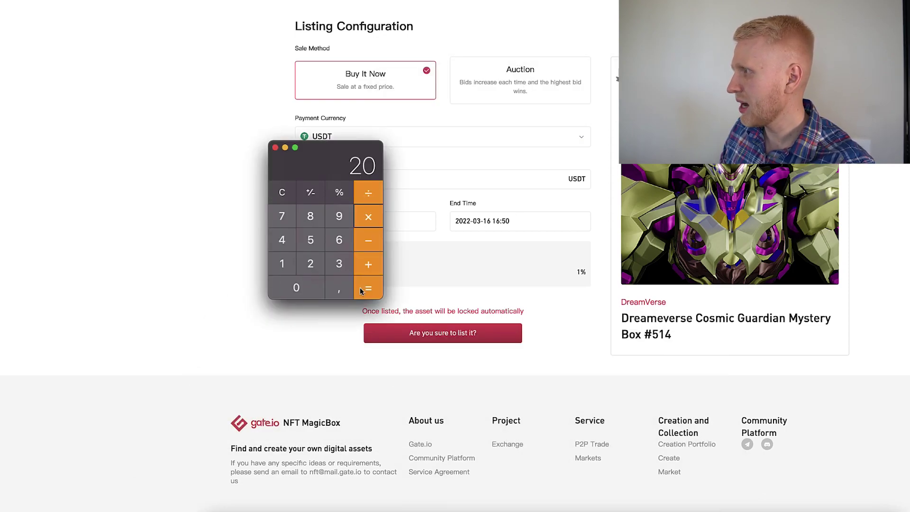
click(348, 291)
click(308, 293)
click(286, 274)
click(372, 288)
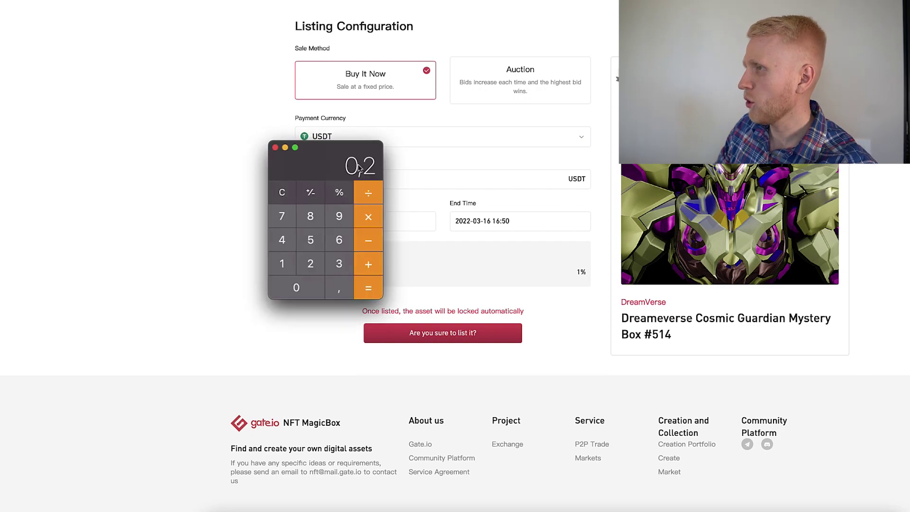
click(275, 147)
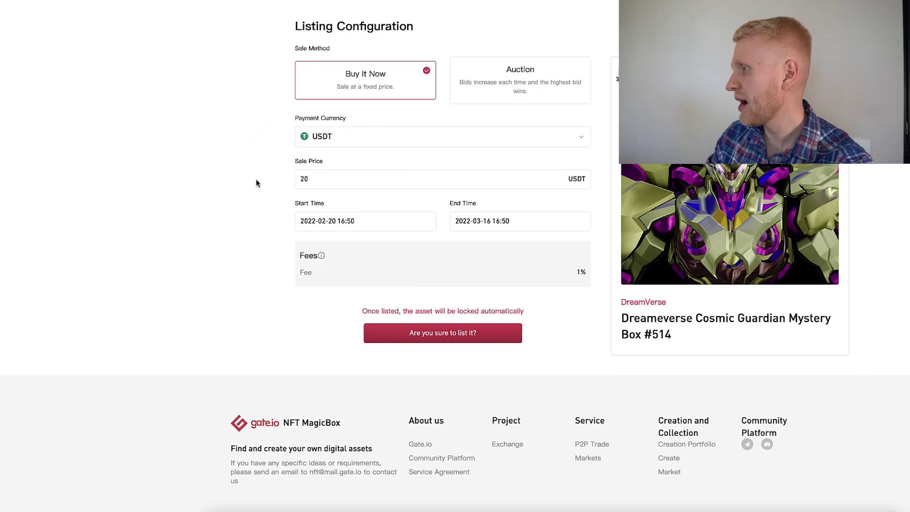
Confirm the 20 USDT listing of the Dreameverse Cosmic Guardian box and like it.
click(452, 334)
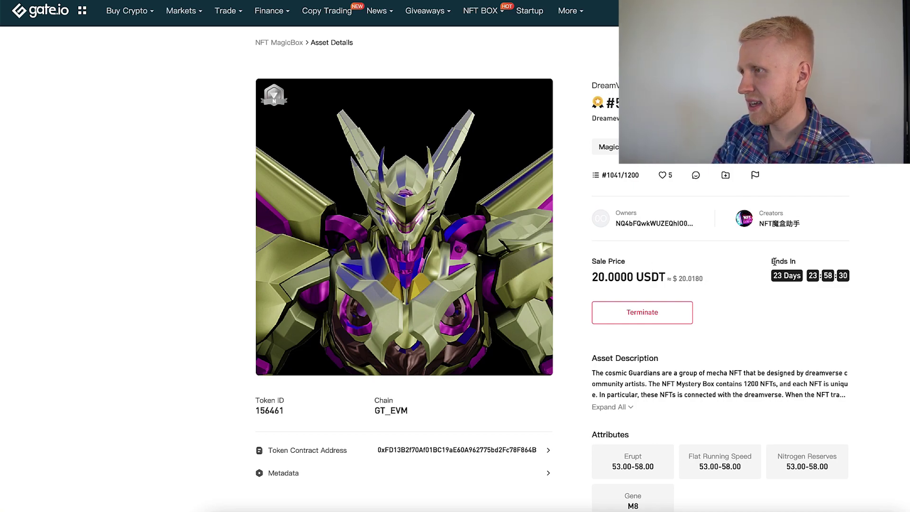
click(664, 176)
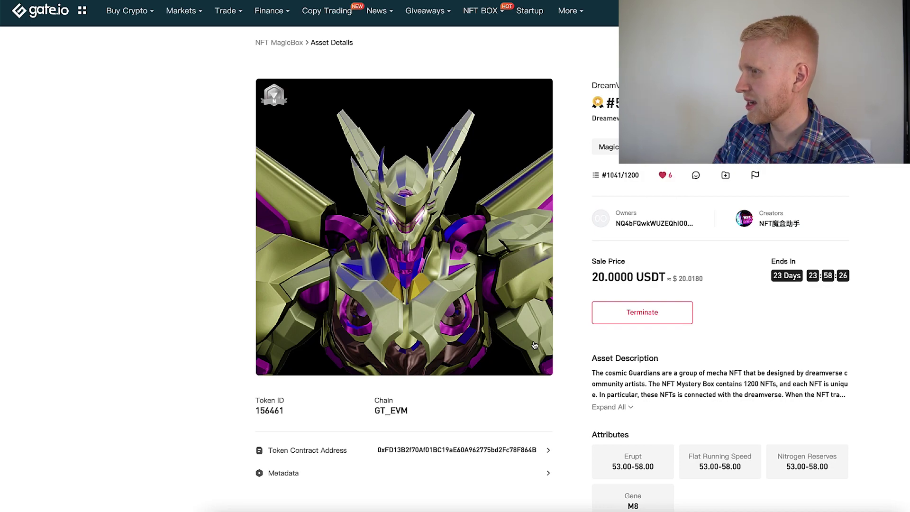
scroll(595, 382, down, 10)
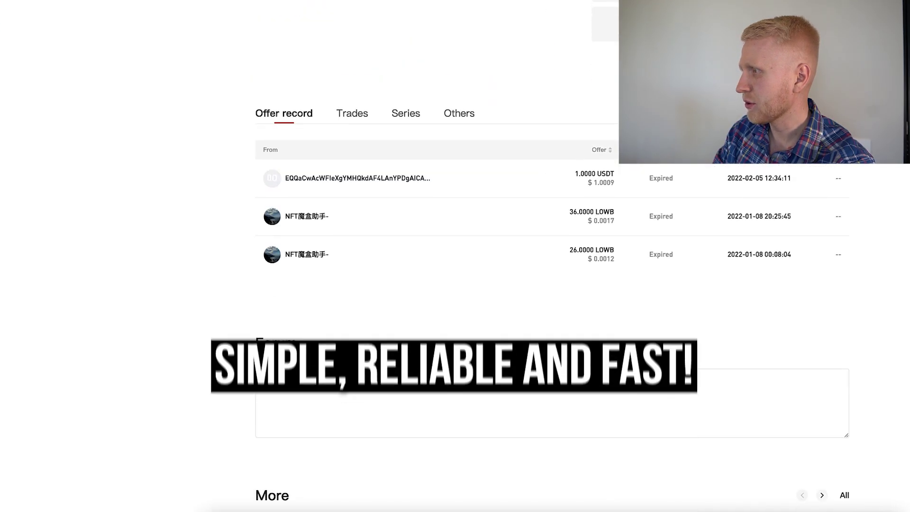
scroll(596, 385, up, 2)
scroll(596, 382, up, 1)
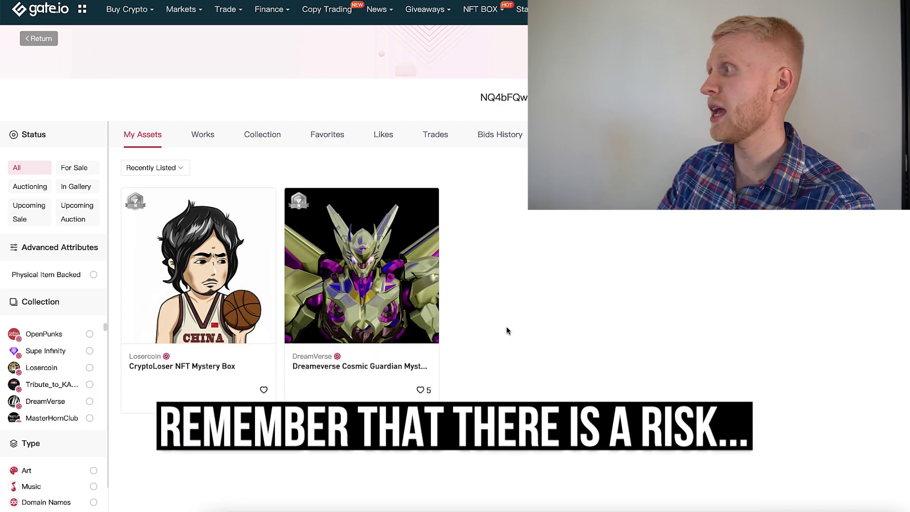
Return from My Assets to the NFT BOX homepage and look over its banners.
click(490, 10)
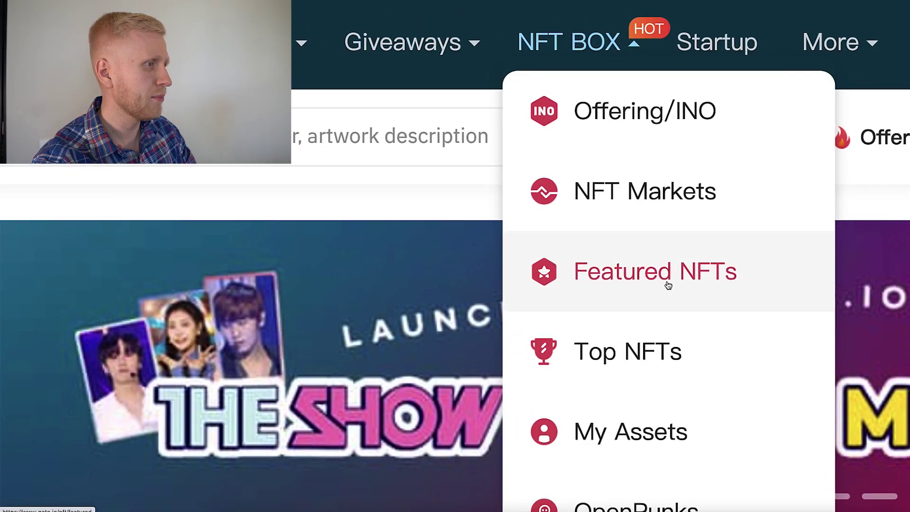
scroll(668, 284, down, 5)
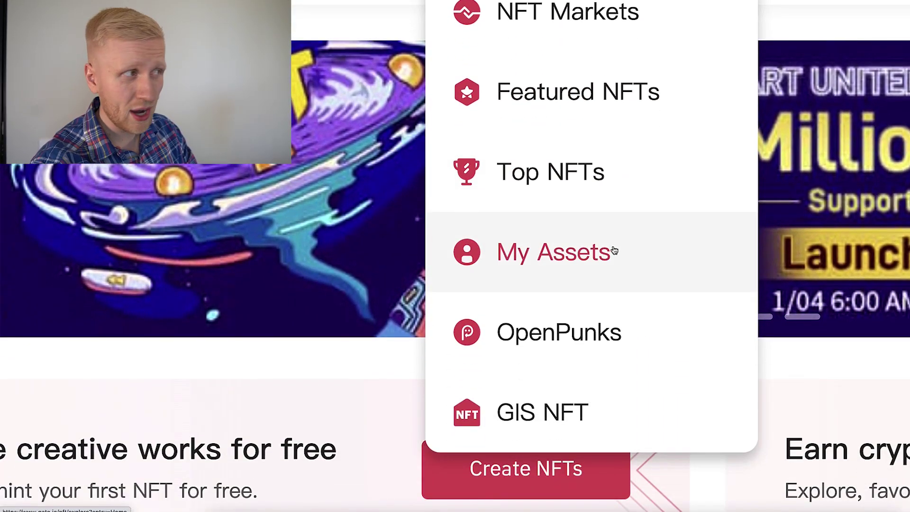
scroll(614, 249, up, 3)
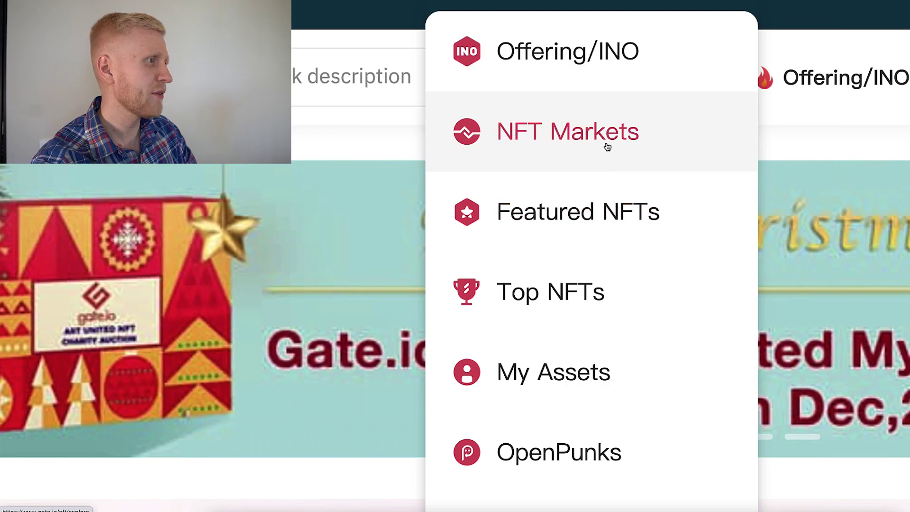
Open Top NFTs and browse the collection ranking table.
click(590, 281)
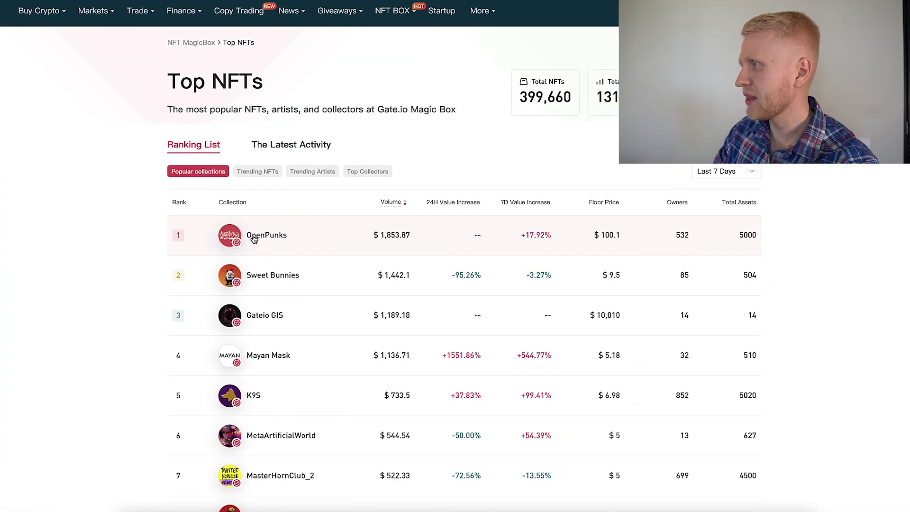
scroll(254, 239, down, 3)
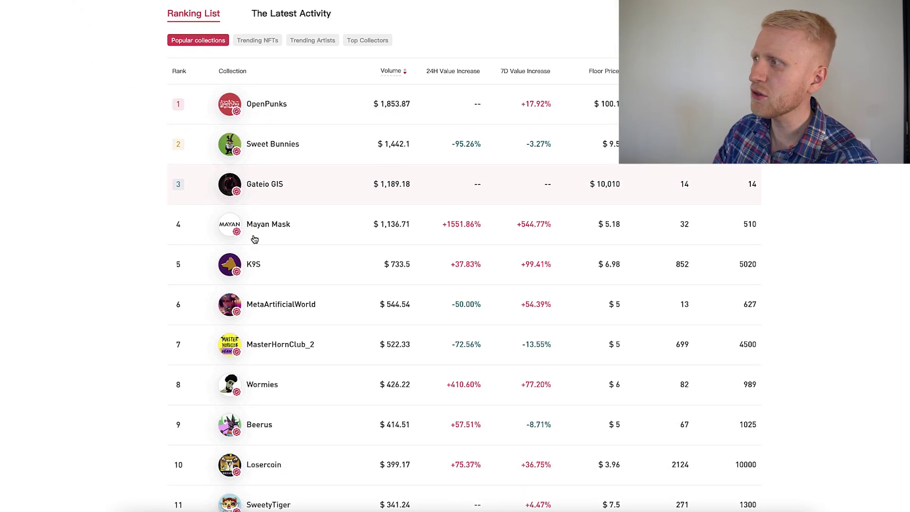
scroll(254, 239, up, 3)
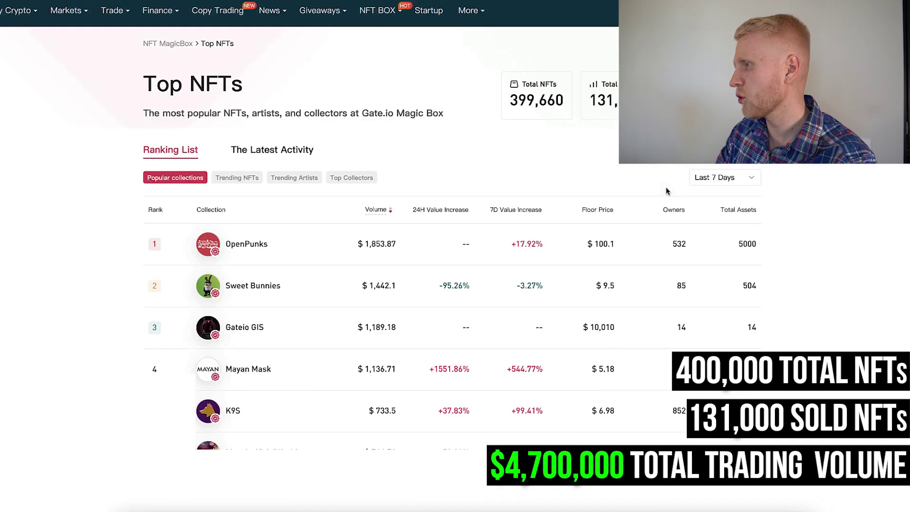
Go to NFT Markets from the NFT BOX menu.
mouse_move(407, 24)
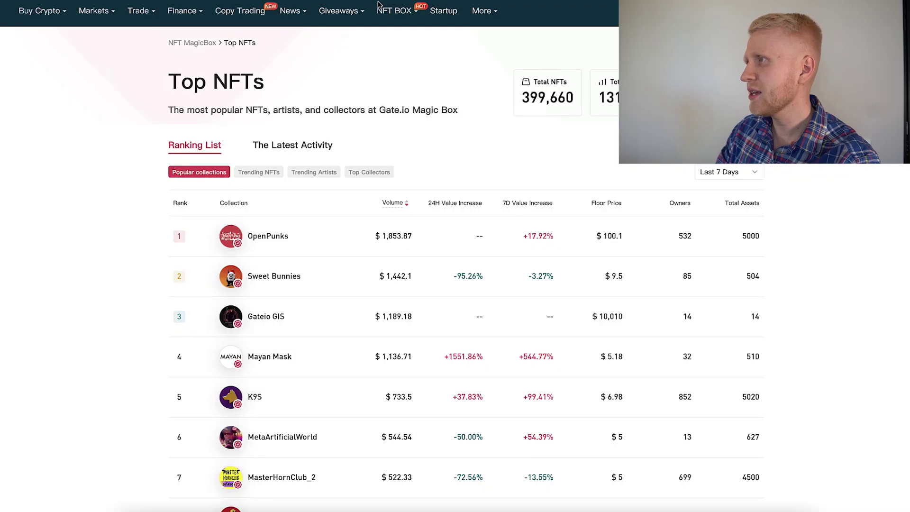
mouse_move(394, 11)
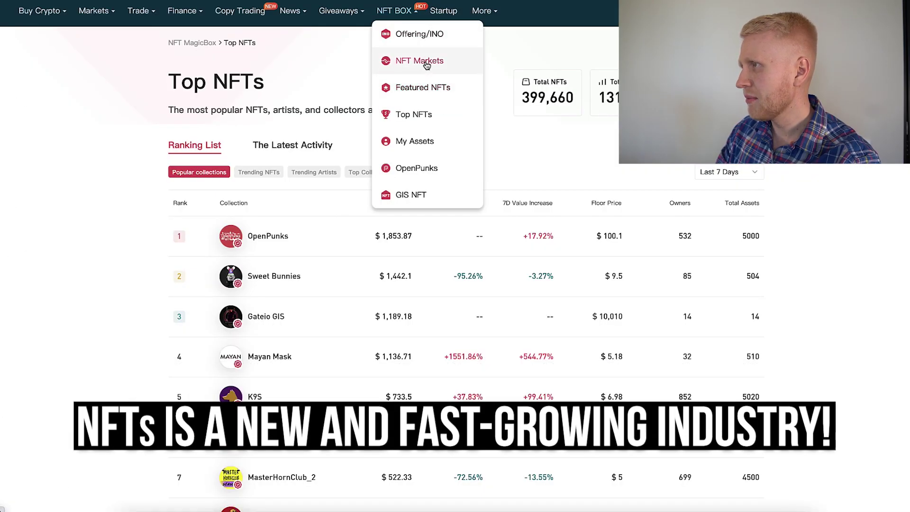
click(426, 63)
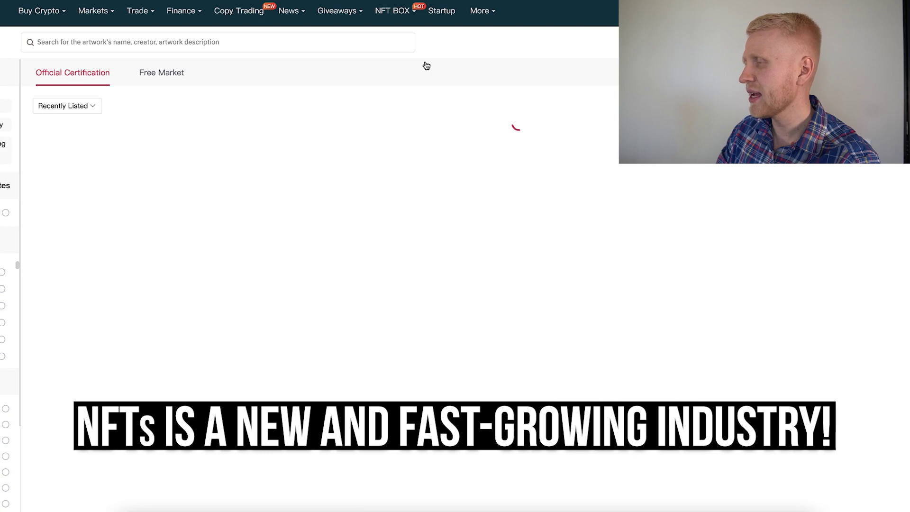